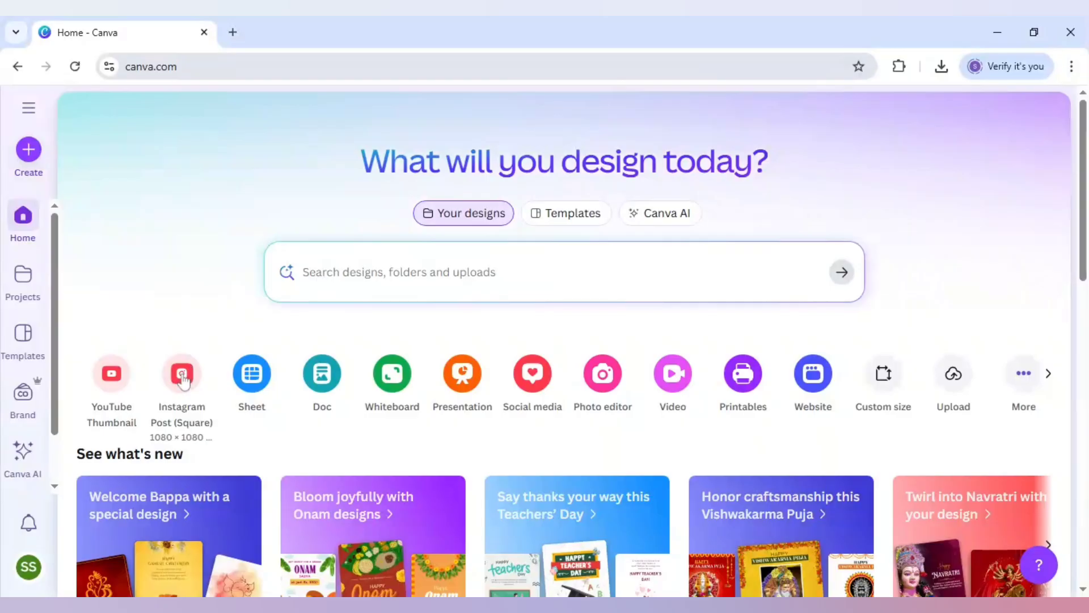
- Create a blank square 1080×1080 Instagram Post design from the Canva home page
click(182, 376)
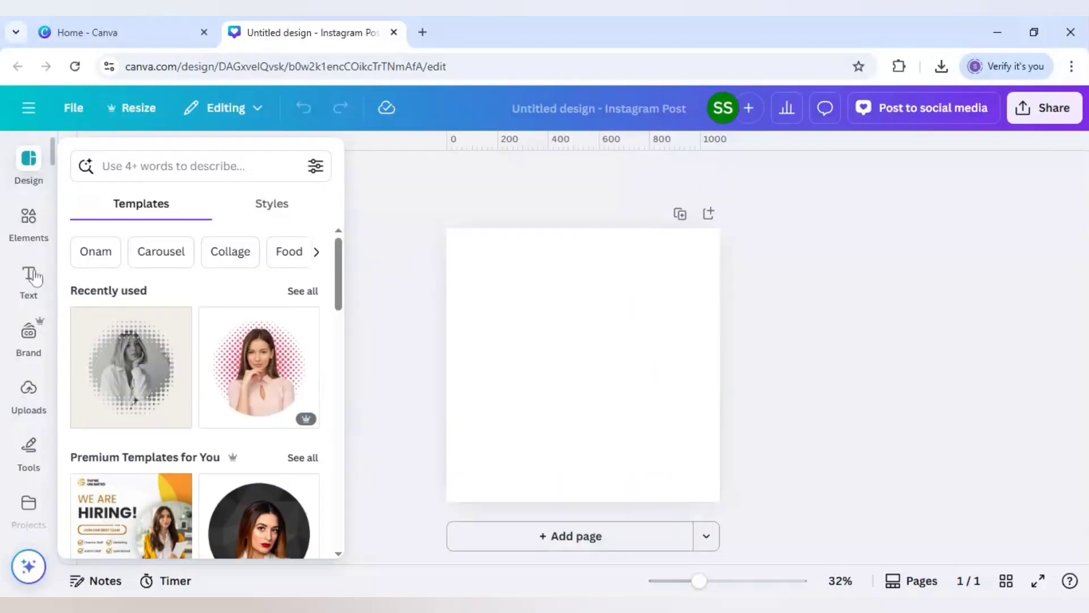
- Add a heading reading 'T' at font size 140 and move it to the top-left
click(30, 276)
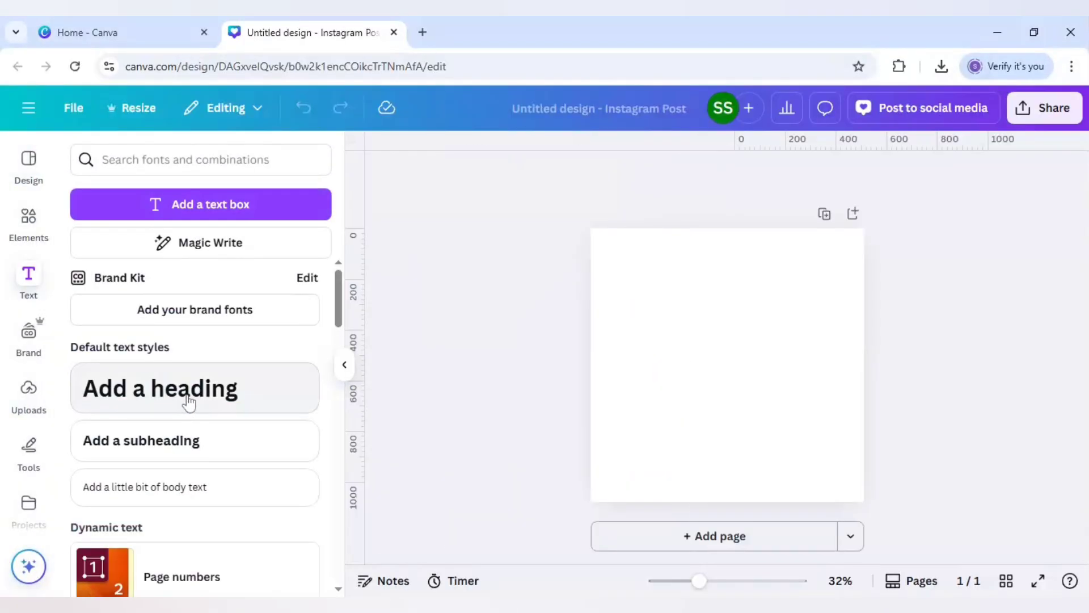
click(189, 400)
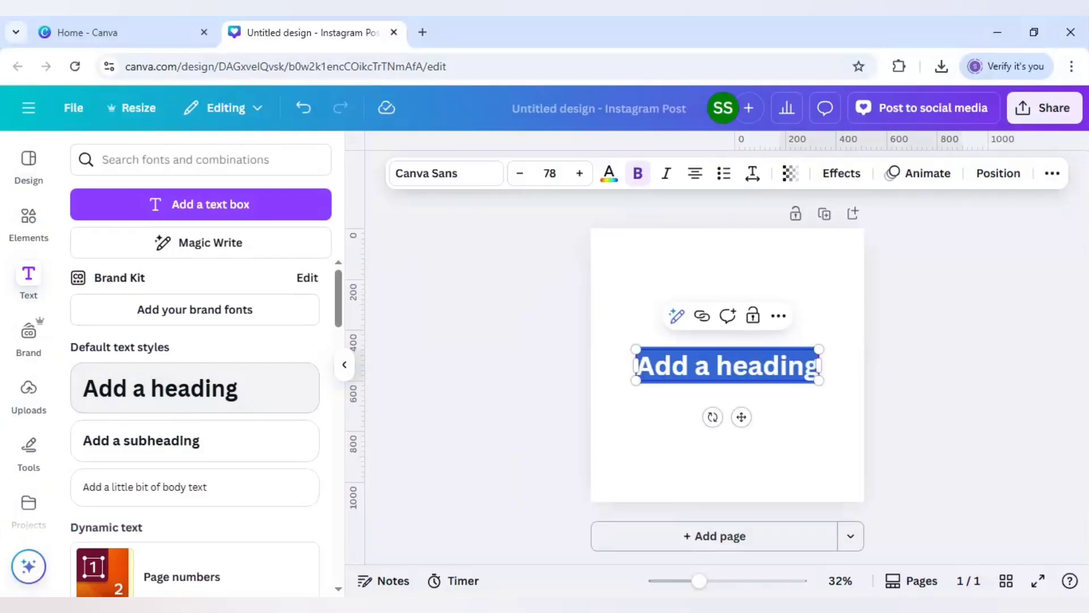
text(T)
click(631, 421)
click(728, 375)
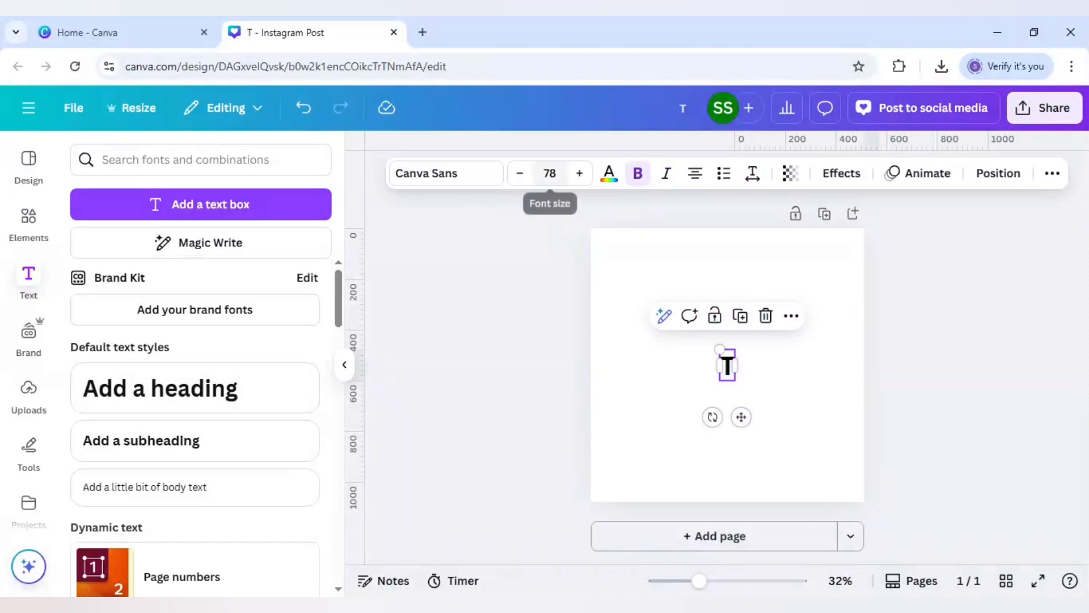
click(550, 173)
text(140)
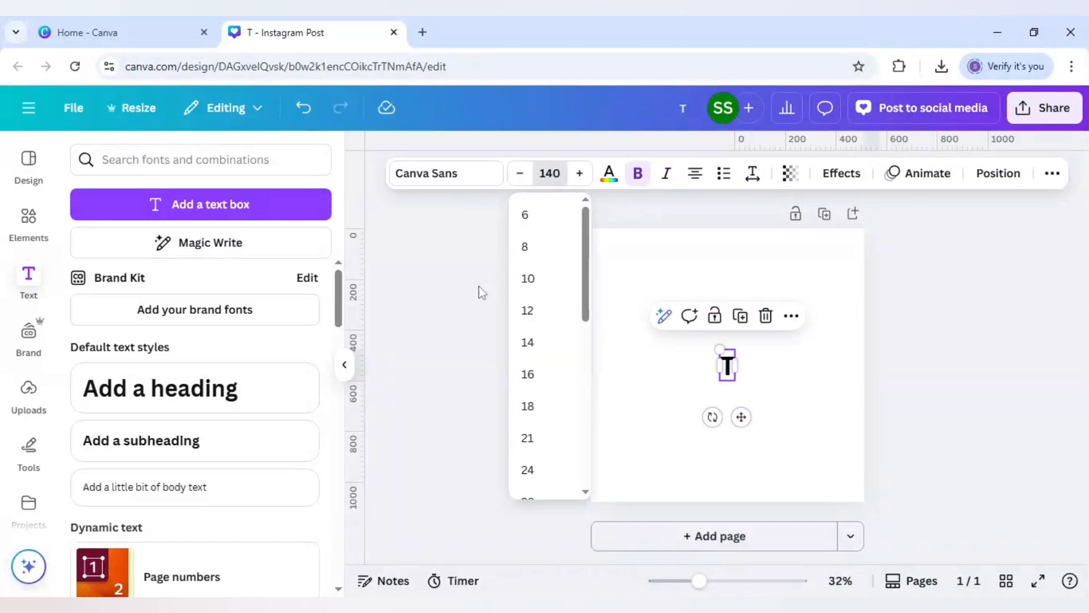
click(479, 292)
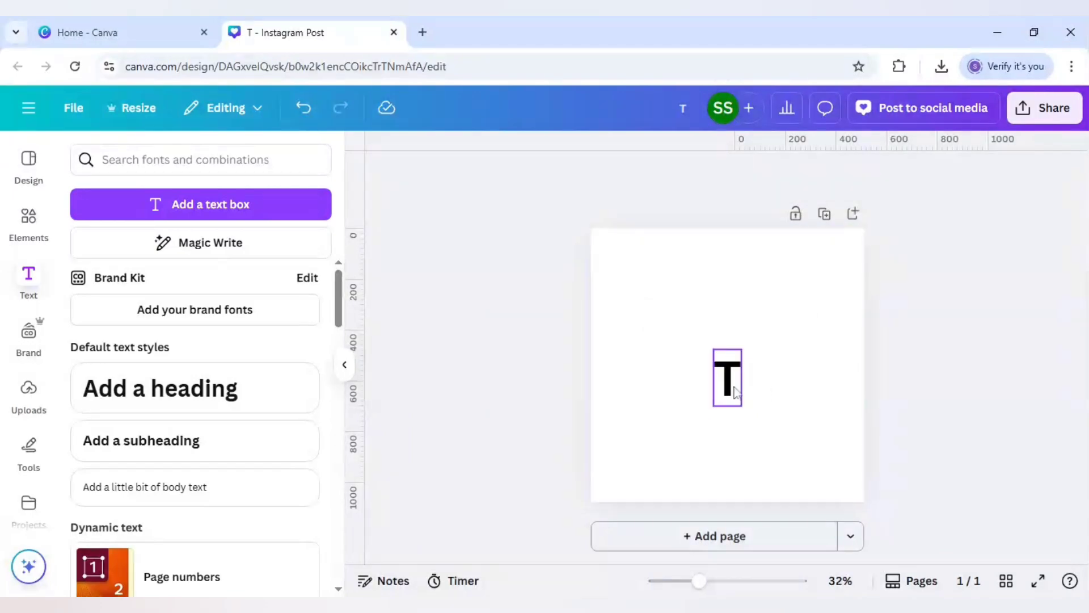
click(728, 374)
drag(729, 375, 635, 316)
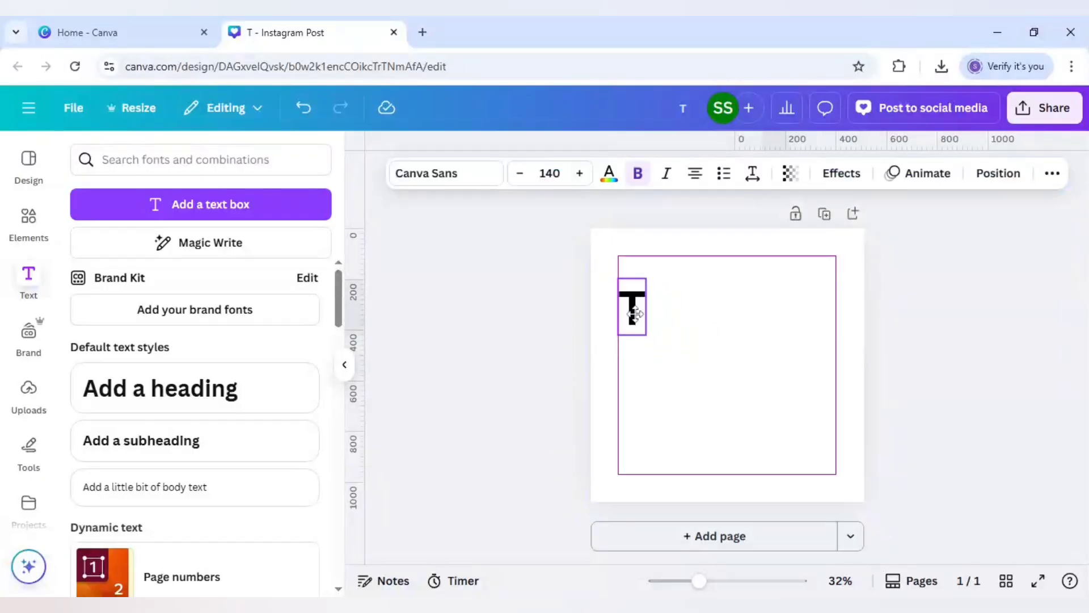
drag(636, 316, 635, 312)
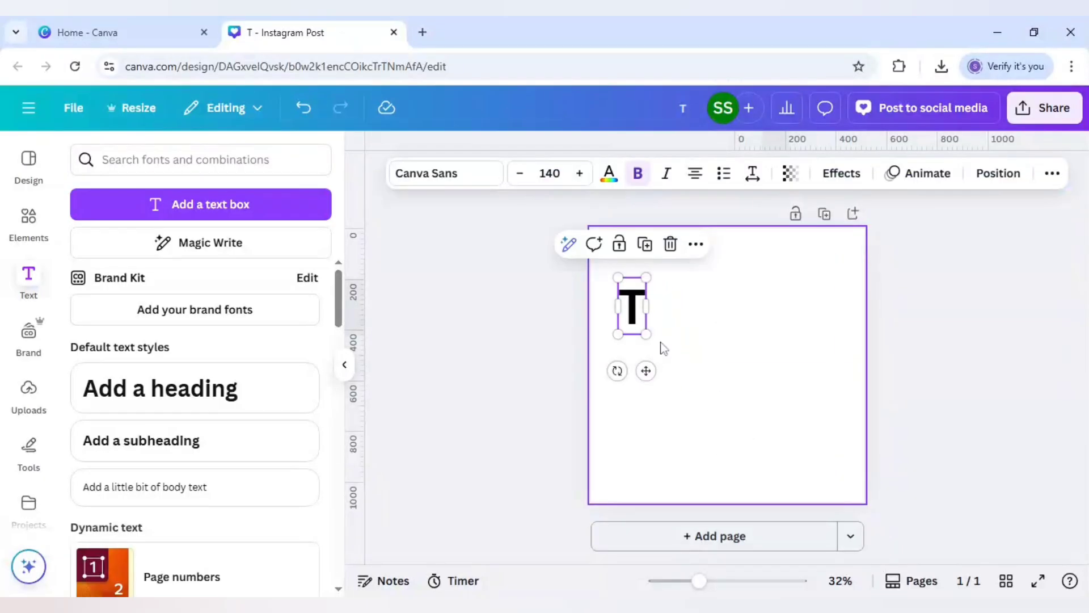
- Set the letter T in the Fabrica font and duplicate it
click(477, 177)
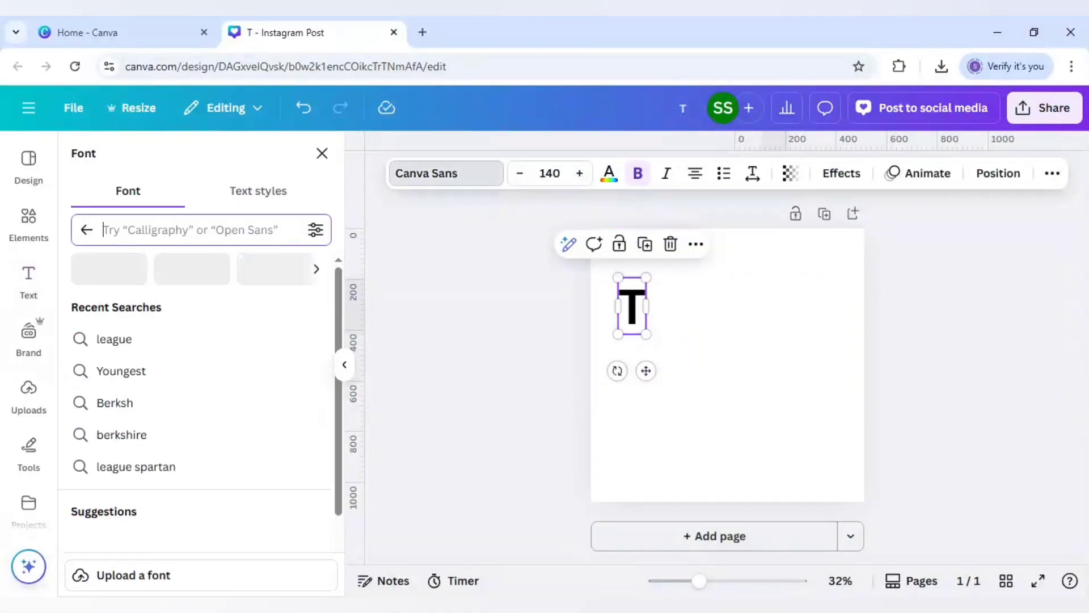
text(fabrica)
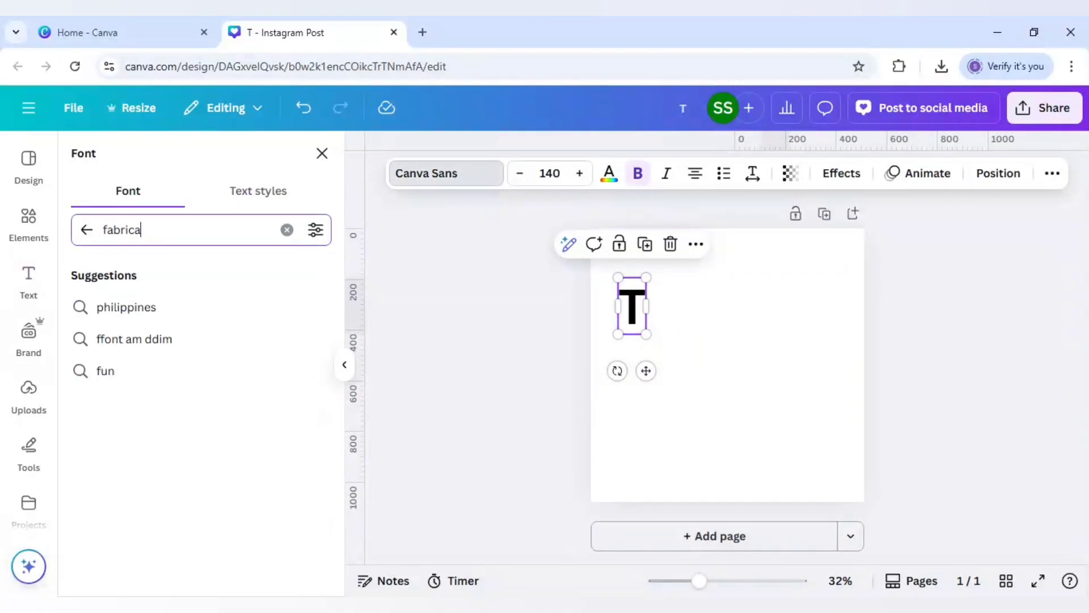
click(138, 308)
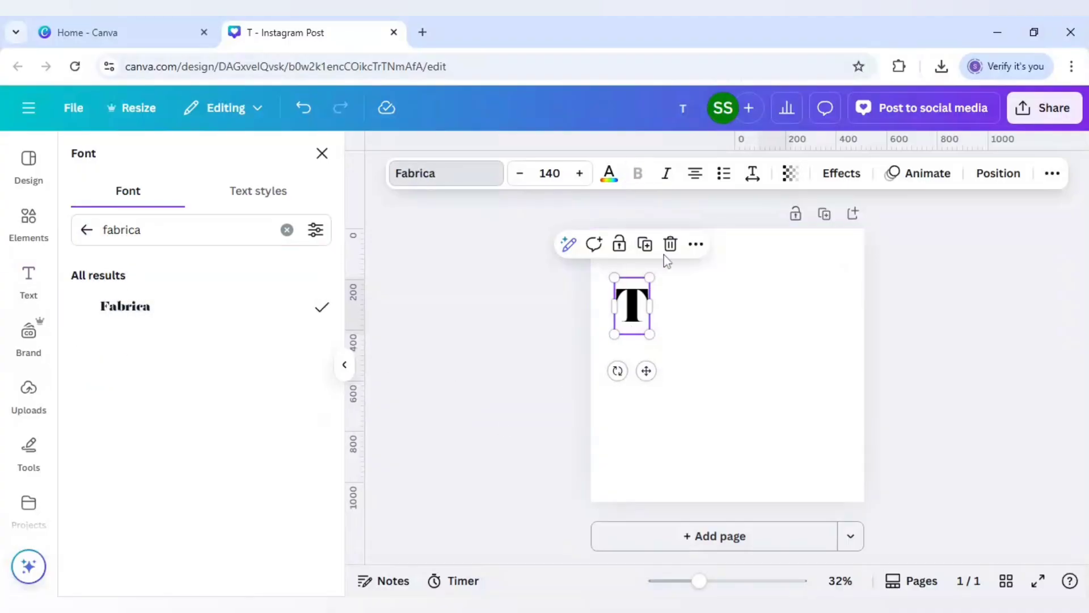
click(645, 245)
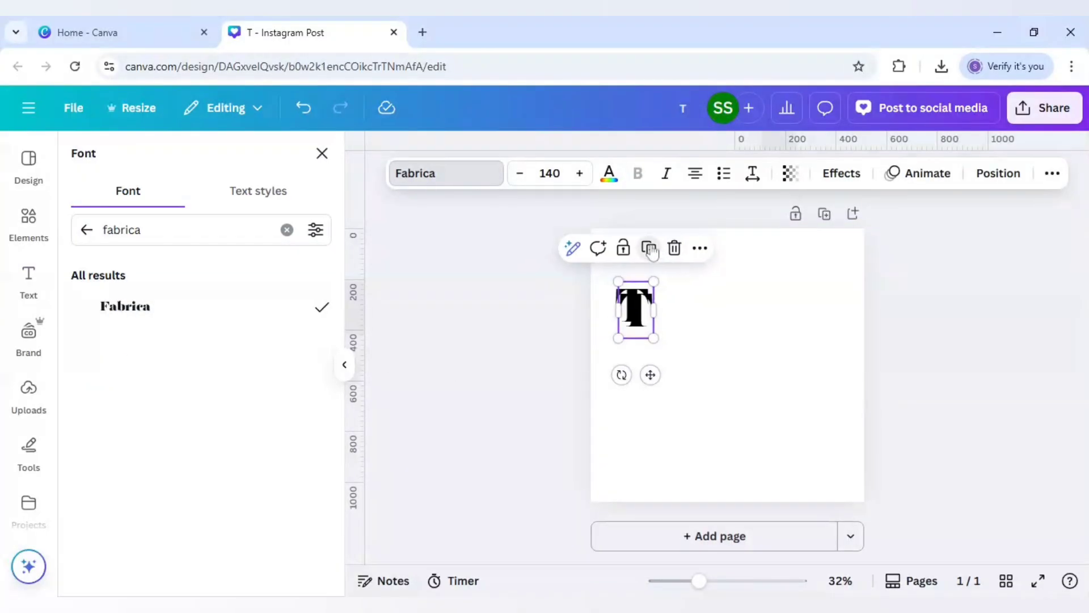
- Make more copies of the T and spread them out of the stack
click(650, 248)
click(657, 252)
click(661, 254)
drag(663, 384, 800, 374)
drag(640, 313, 735, 315)
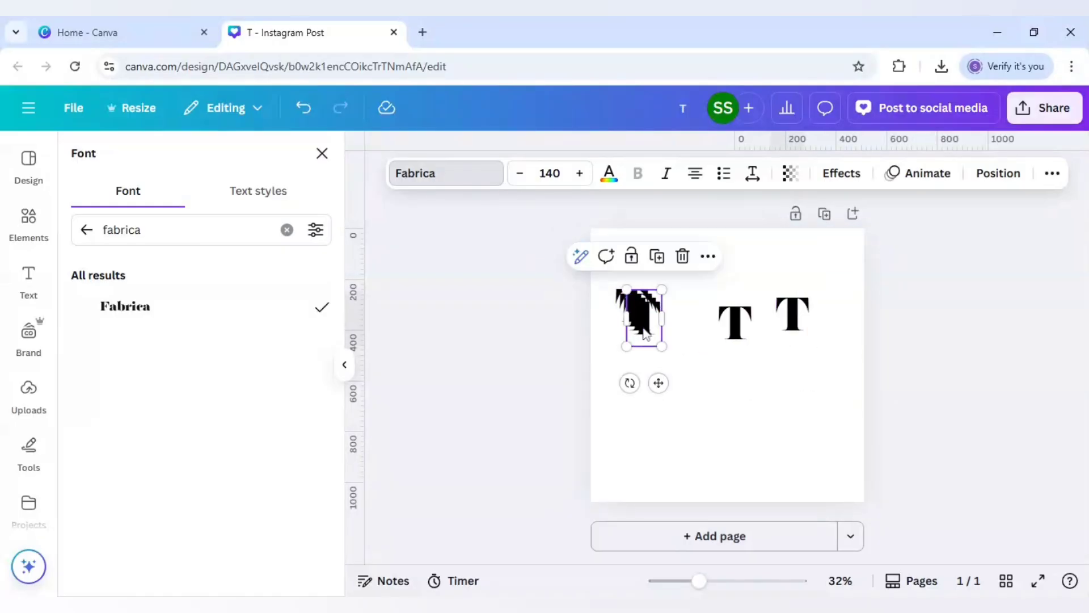
mouse_move(640, 314)
mouse_down()
mouse_move(718, 393)
mouse_move(650, 390)
mouse_up()
drag(645, 312, 647, 398)
text(u)
drag(647, 310, 688, 355)
- Retype the T copies as the letters U, R, K, E and Y
double_click(682, 353)
text(r)
double_click(717, 393)
text(k)
double_click(735, 319)
text(e)
double_click(804, 316)
text(y)
click(784, 400)
- Place U right beside the T and R next to U
click(674, 358)
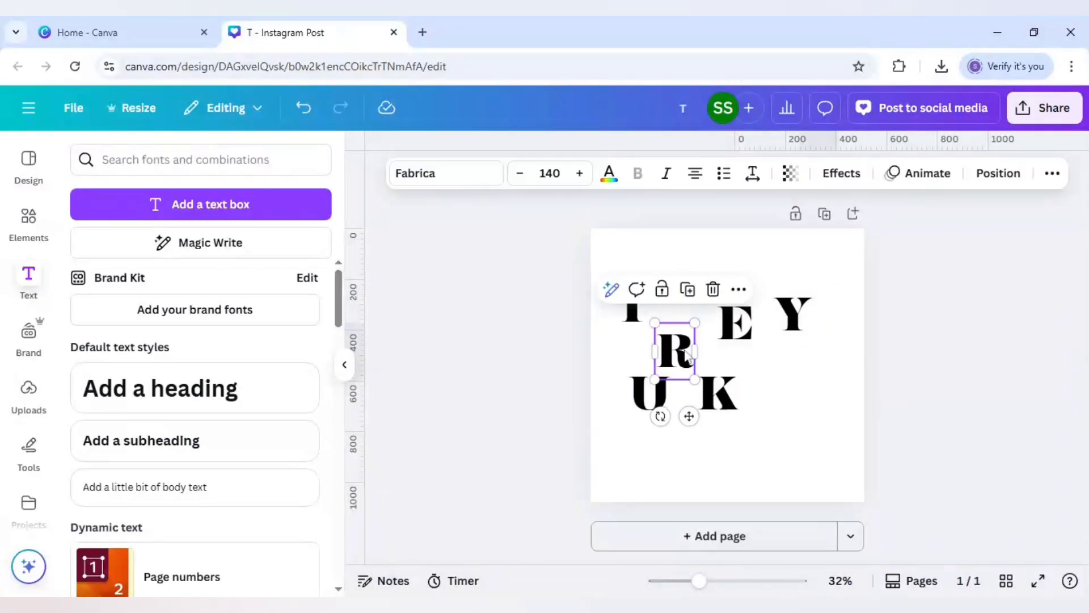
drag(687, 349, 785, 368)
click(648, 392)
drag(649, 391, 671, 304)
click(717, 392)
click(774, 370)
drag(774, 370, 712, 308)
- Line up K, E and Y after R, then select all six TURKEY letters
key(Tab)
key(Tab)
drag(749, 338, 823, 407)
click(720, 394)
drag(720, 393, 751, 308)
click(810, 393)
mouse_move(810, 393)
mouse_down()
mouse_move(790, 309)
mouse_move(837, 315)
mouse_up()
click(837, 323)
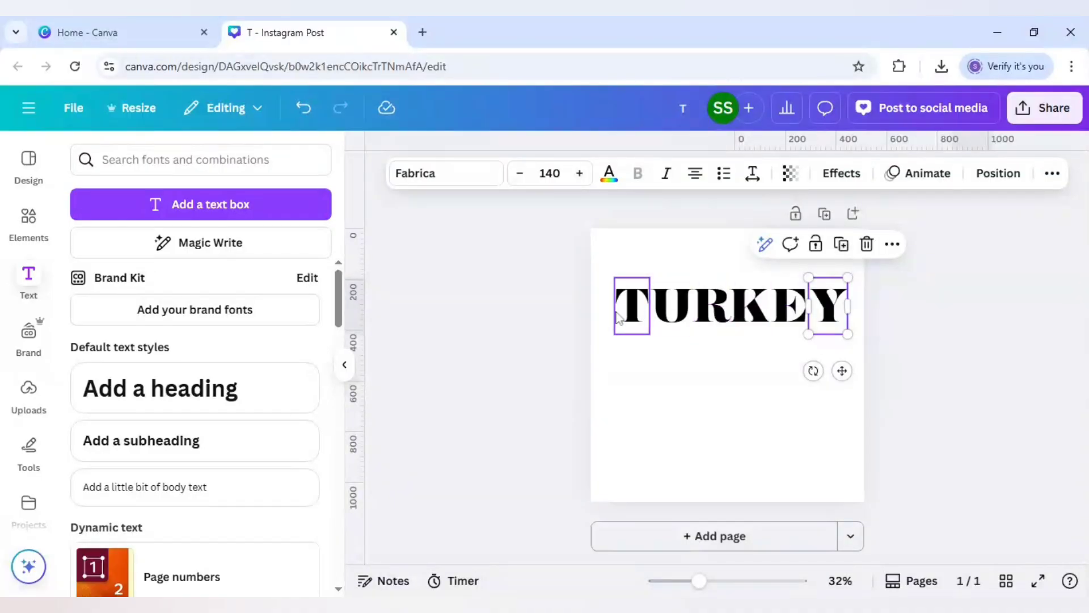
drag(607, 311, 832, 326)
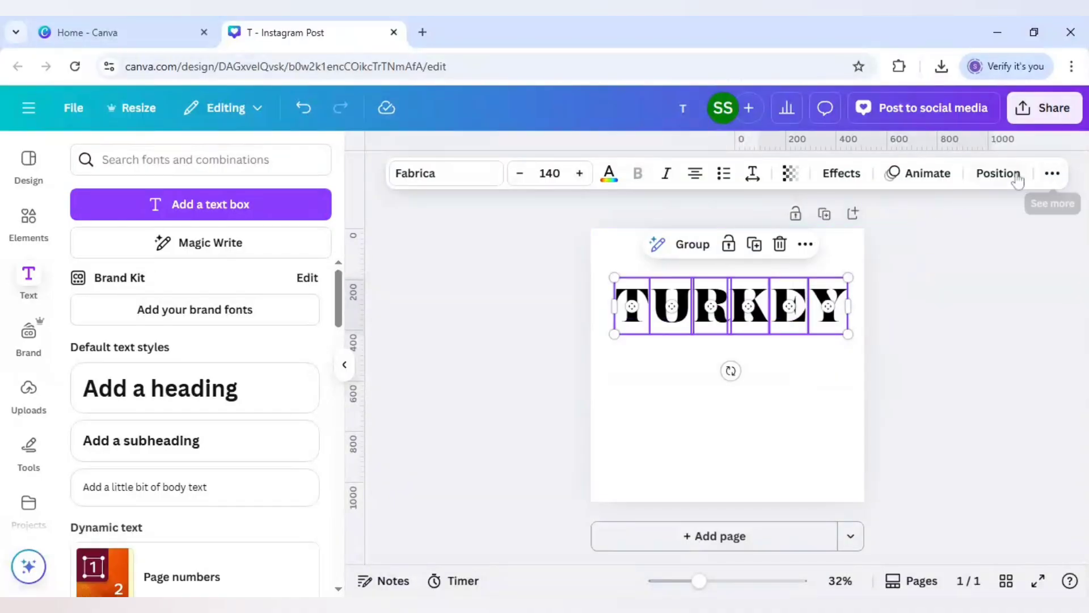
- Evenly space the TURKEY letters with Position's Tidy up
click(998, 173)
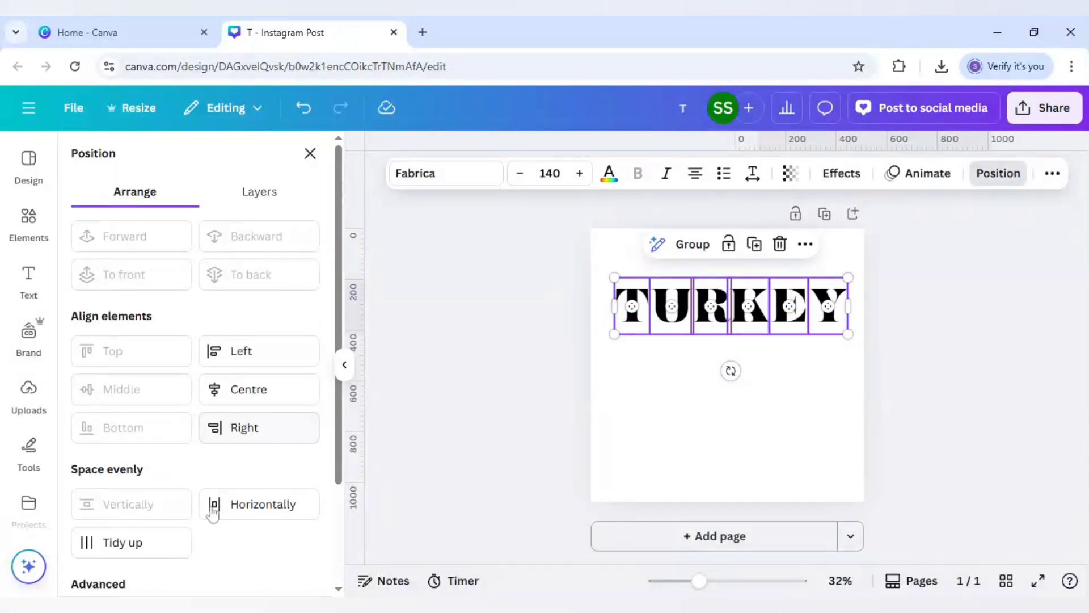
click(170, 552)
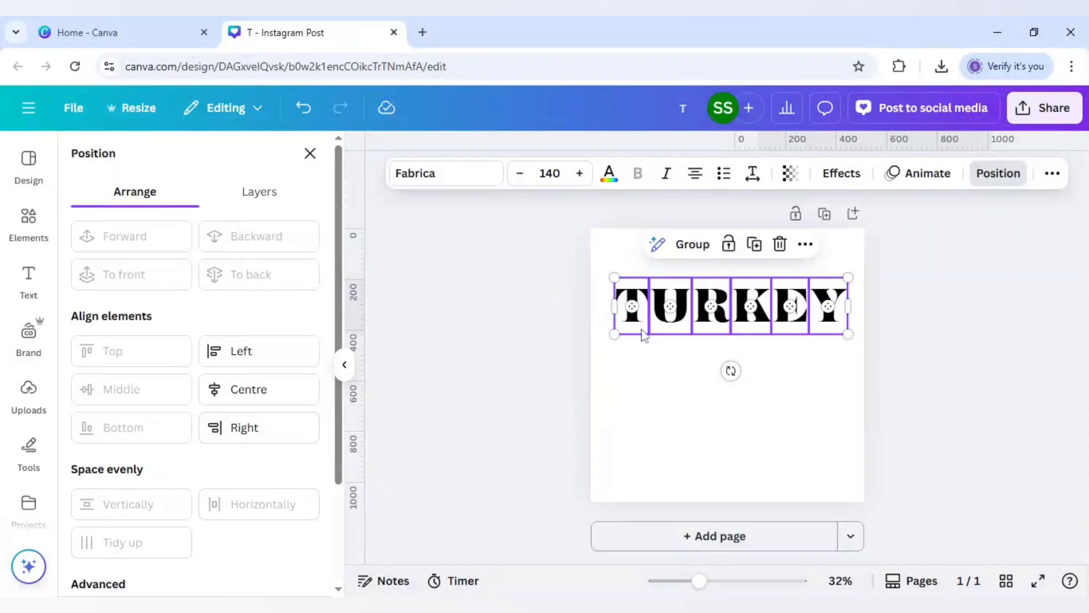
click(664, 352)
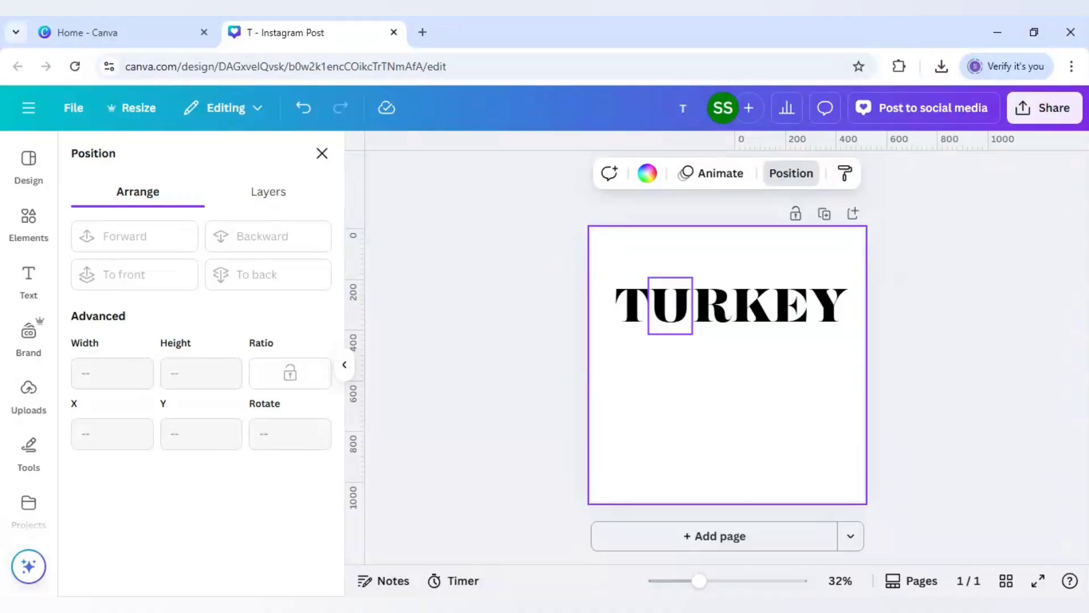
- Select U, K and Y together and shift them slightly lower
click(674, 303)
shift+click(750, 306)
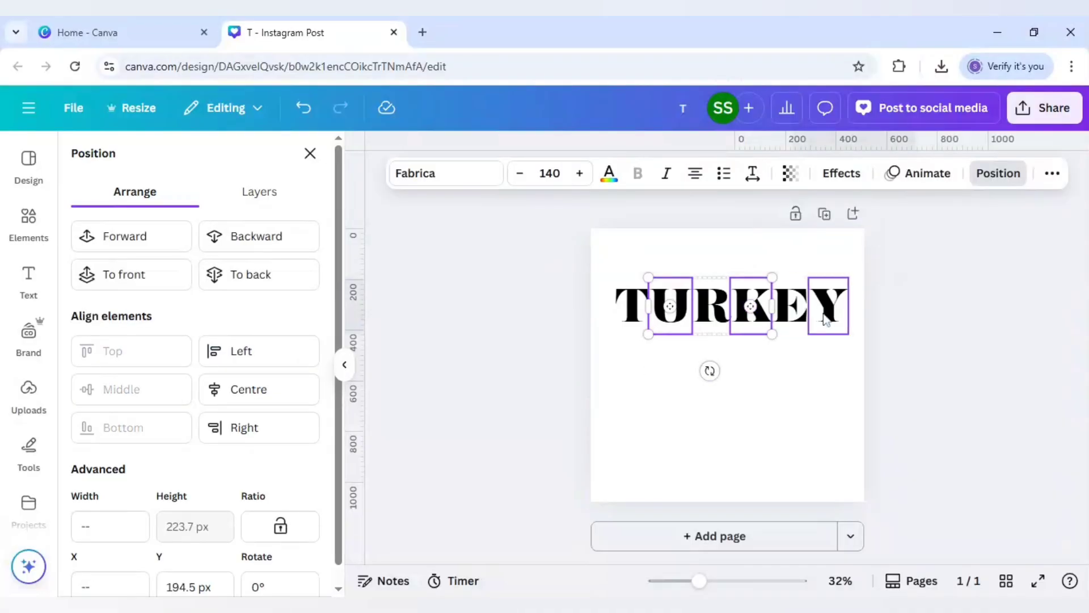
shift+click(825, 317)
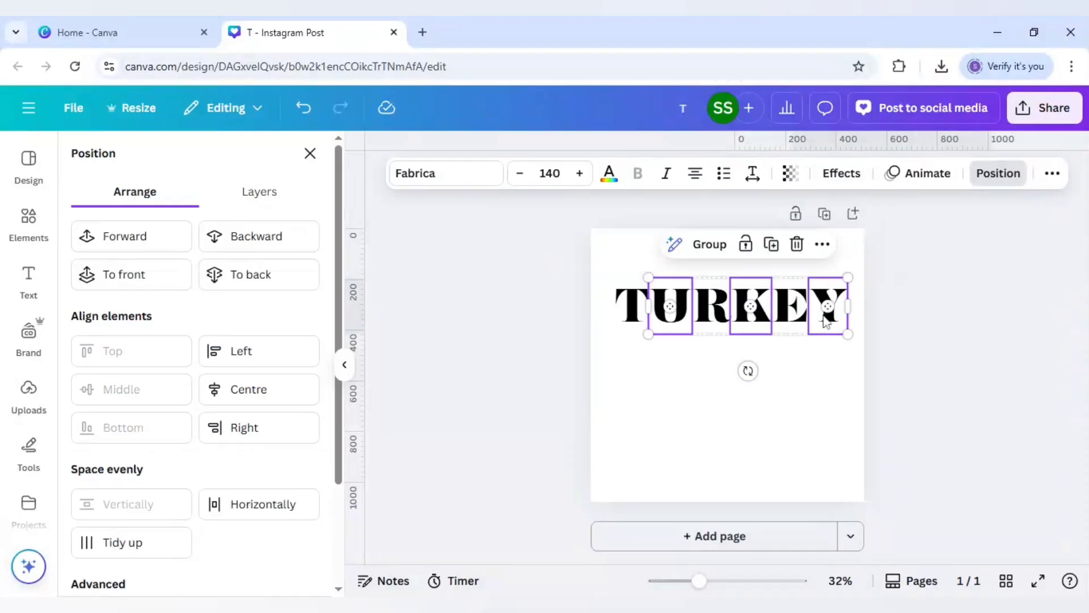
key(ctrl+g)
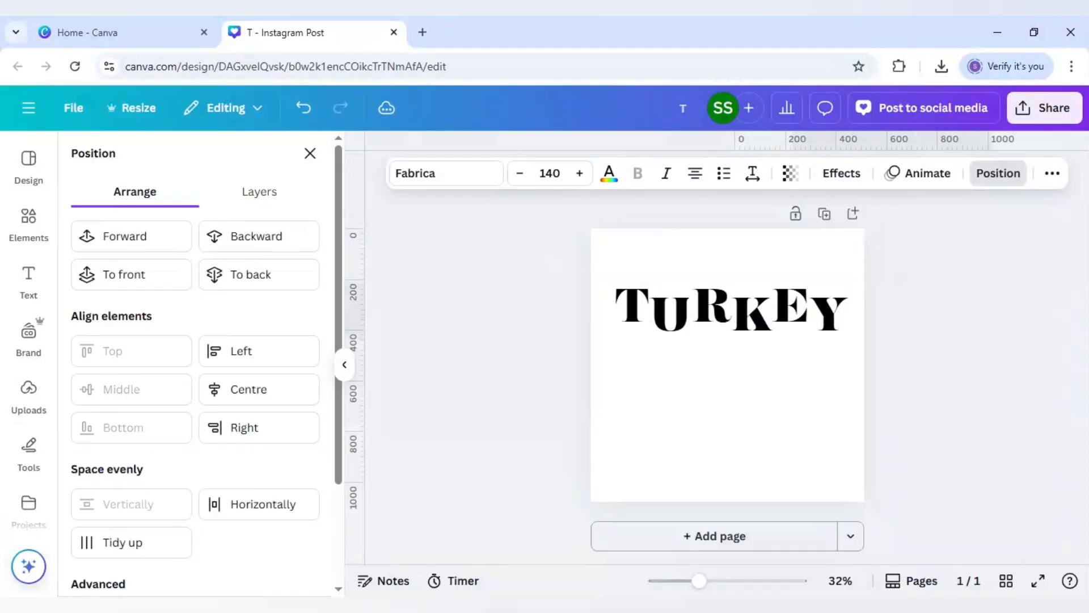
- Add a black square to the page and zoom in closer
key(ctrl+z)
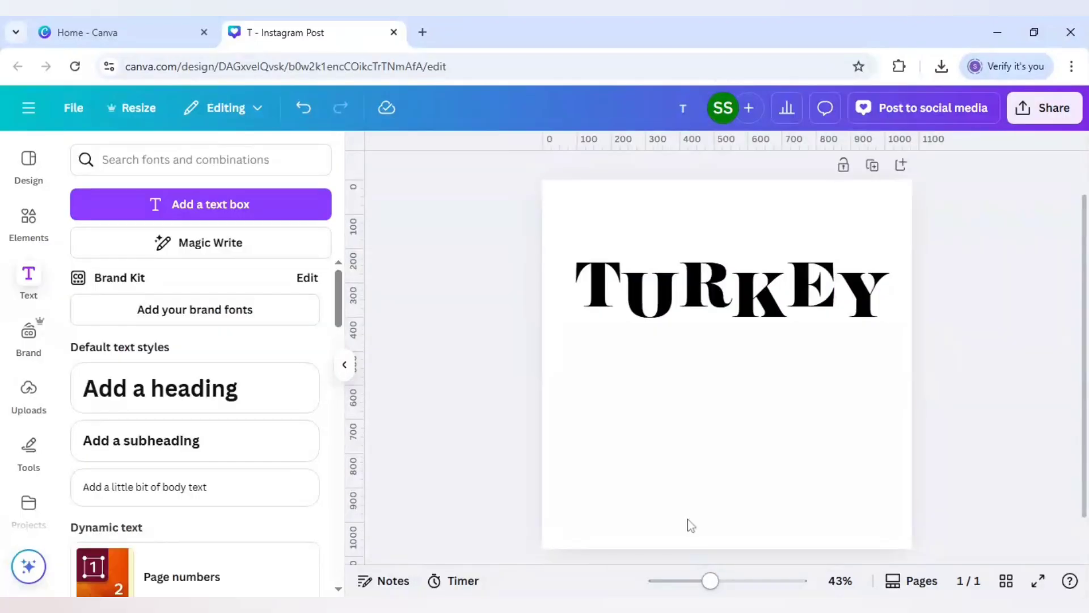
key(ctrl+v)
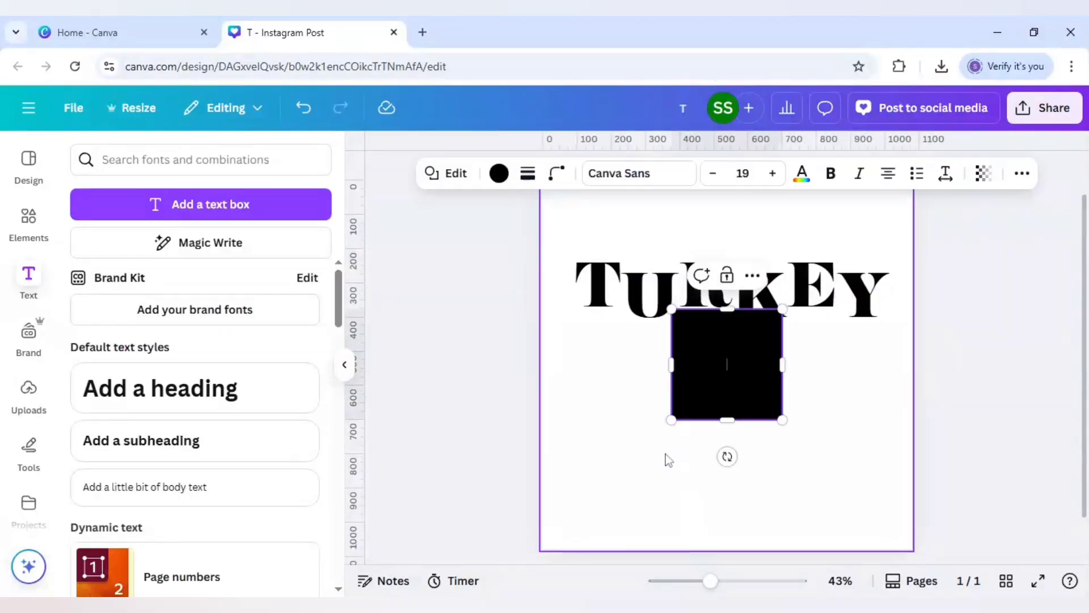
click(669, 473)
click(732, 419)
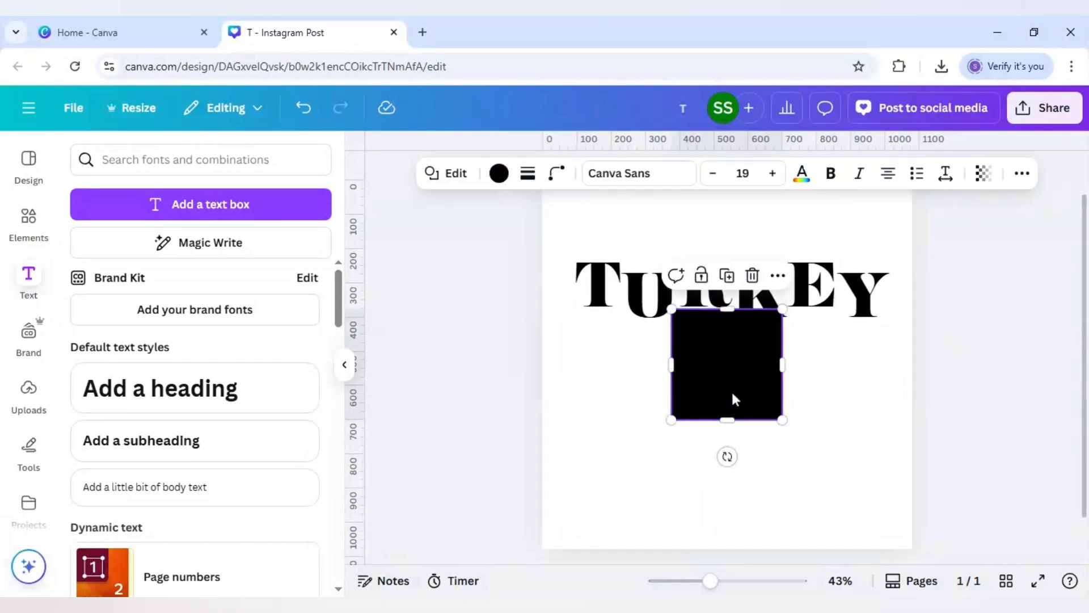
drag(713, 585, 729, 581)
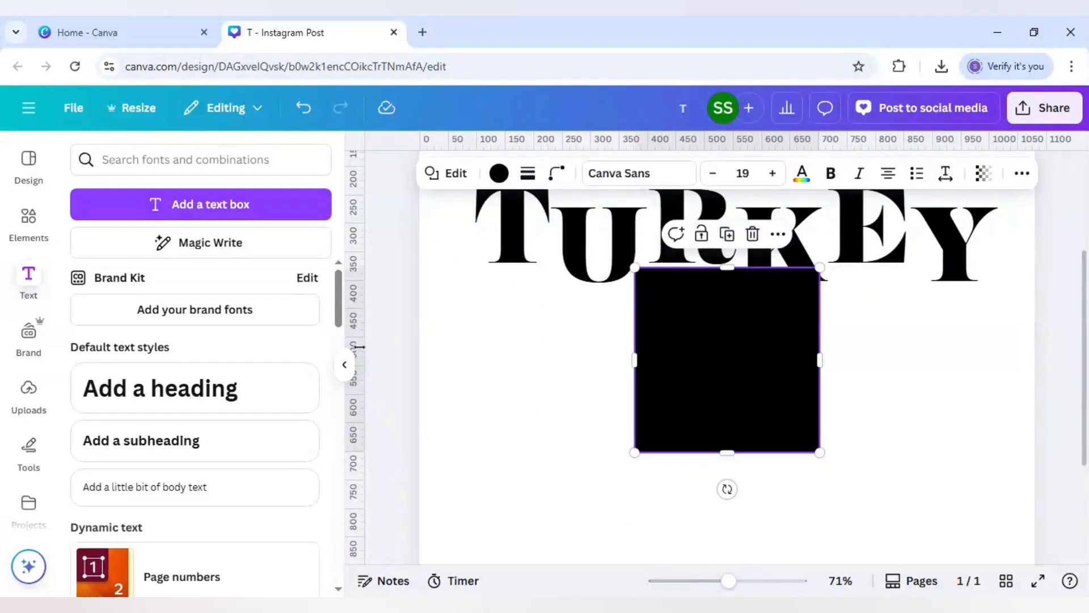
- Set ruler guides at U's edges and shape the square into a narrow bar beneath U
drag(454, 360, 562, 369)
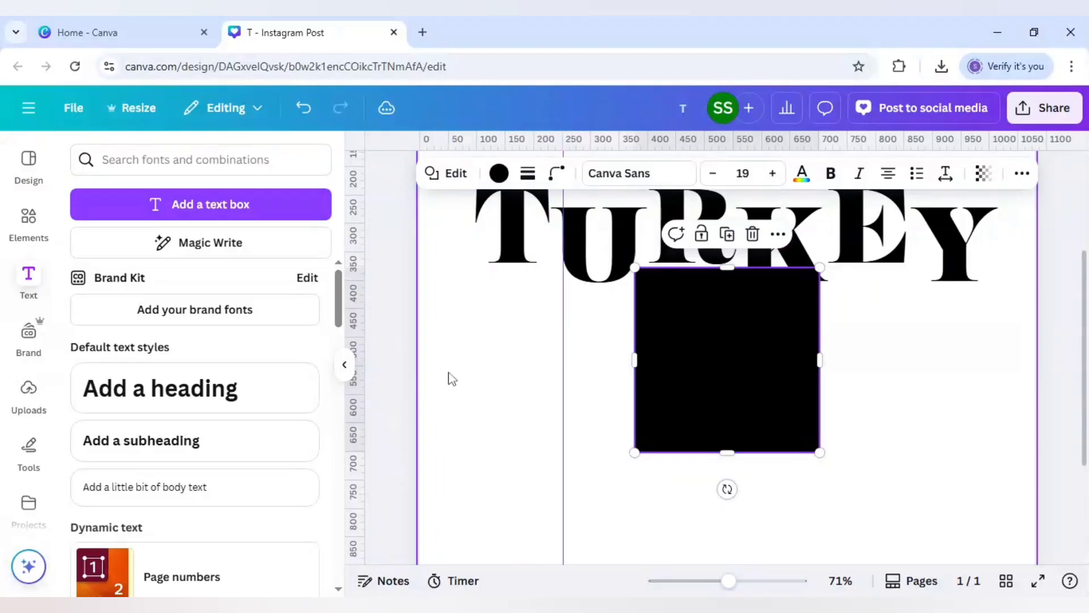
drag(404, 366, 634, 369)
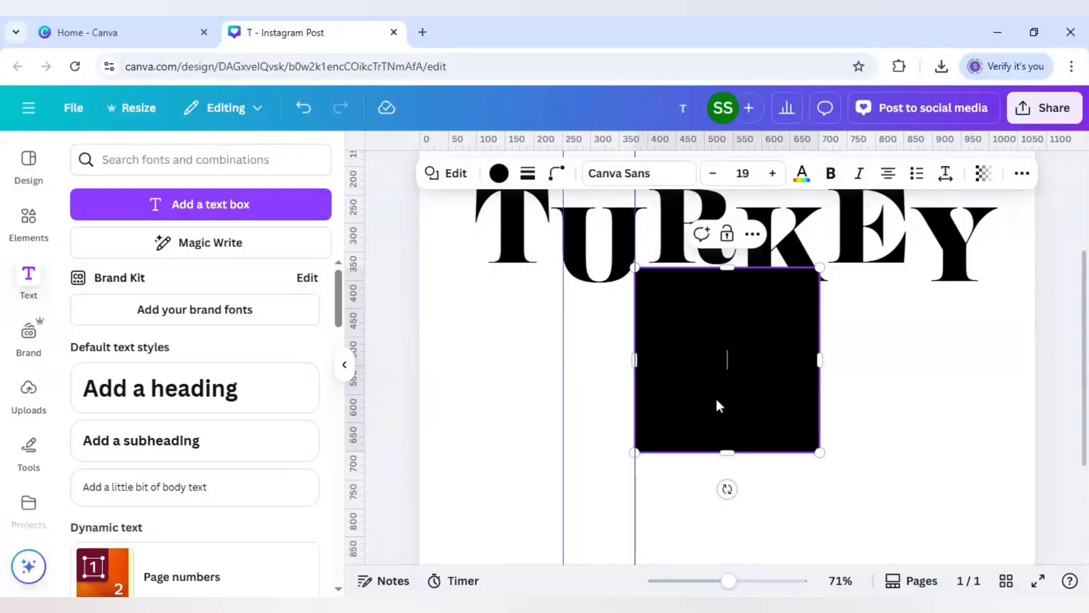
mouse_move(716, 396)
mouse_down()
mouse_move(669, 404)
mouse_move(646, 378)
mouse_up()
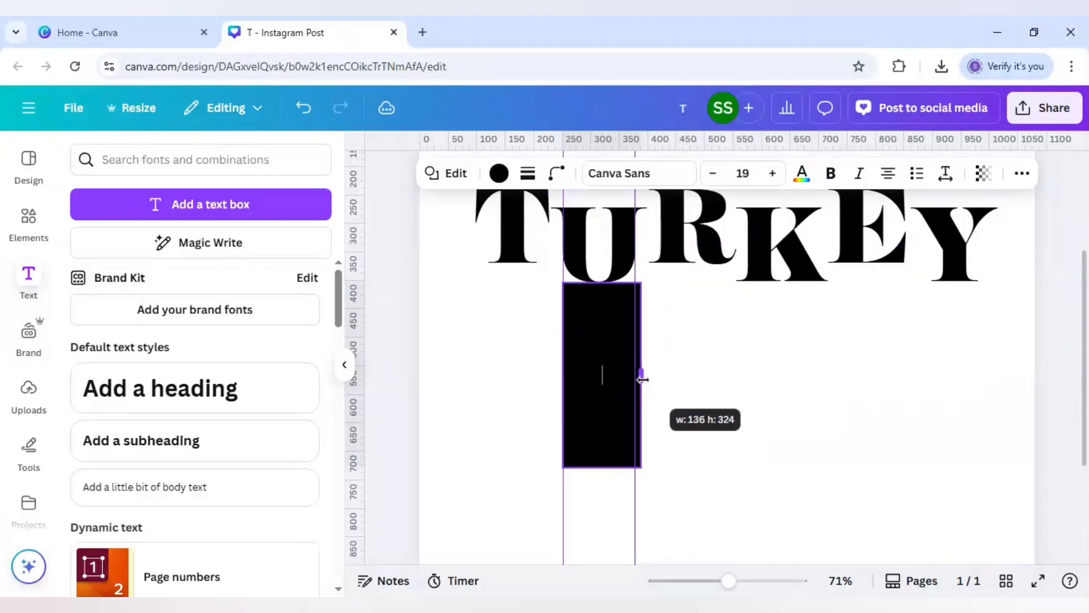
drag(646, 377, 635, 377)
drag(598, 556, 598, 563)
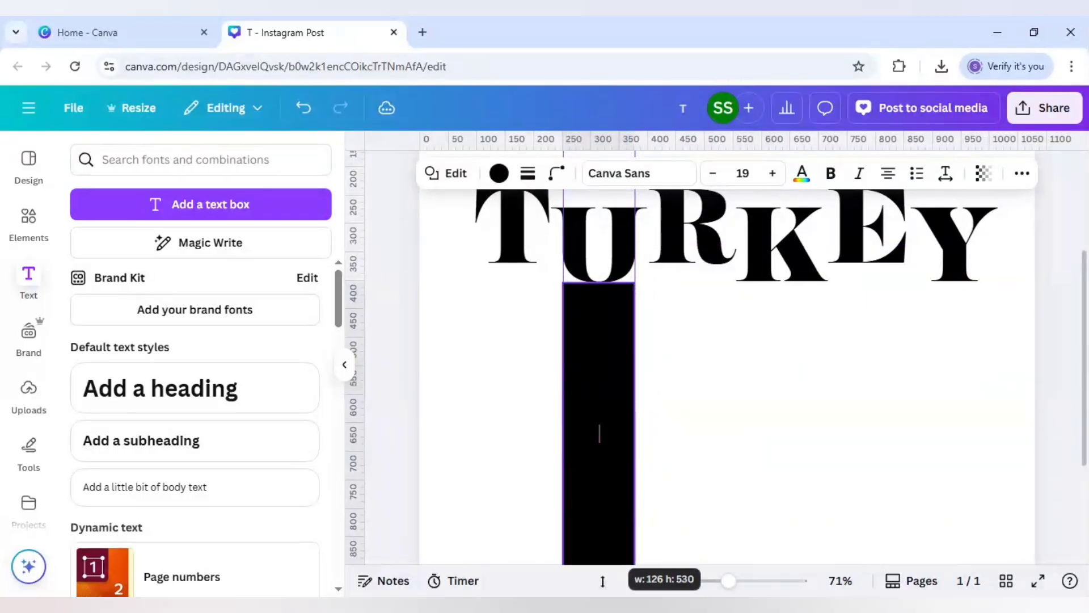
scroll(706, 478, down, 3)
scroll(706, 478, down, 1)
scroll(706, 478, up, 3)
scroll(706, 472, up, 1)
click(706, 468)
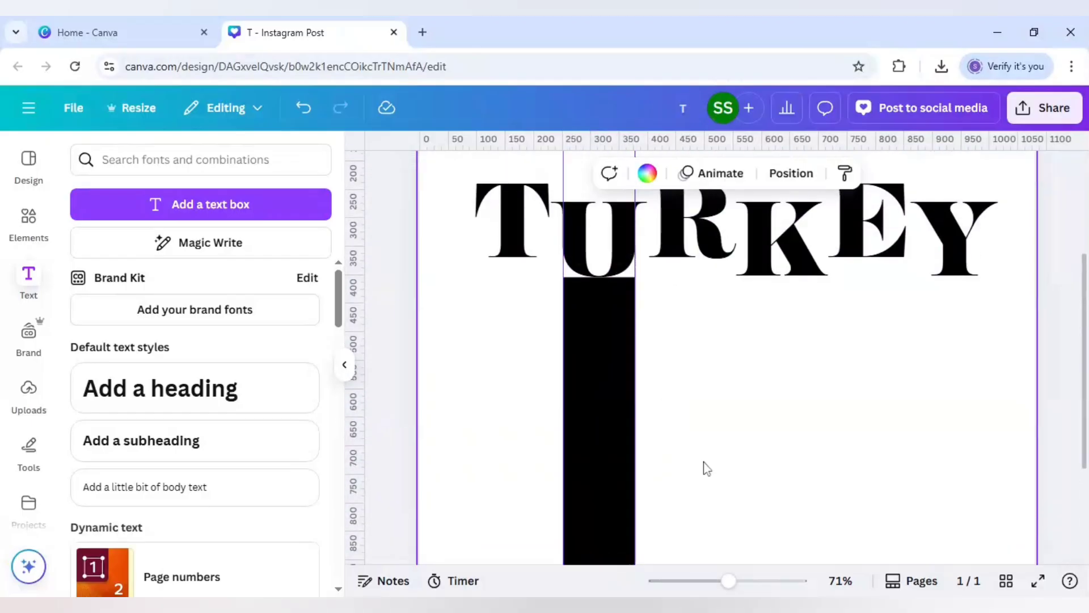
click(619, 381)
- Duplicate the bar and position copies under the neighbouring letters, nudging one up
click(599, 246)
drag(607, 364, 514, 335)
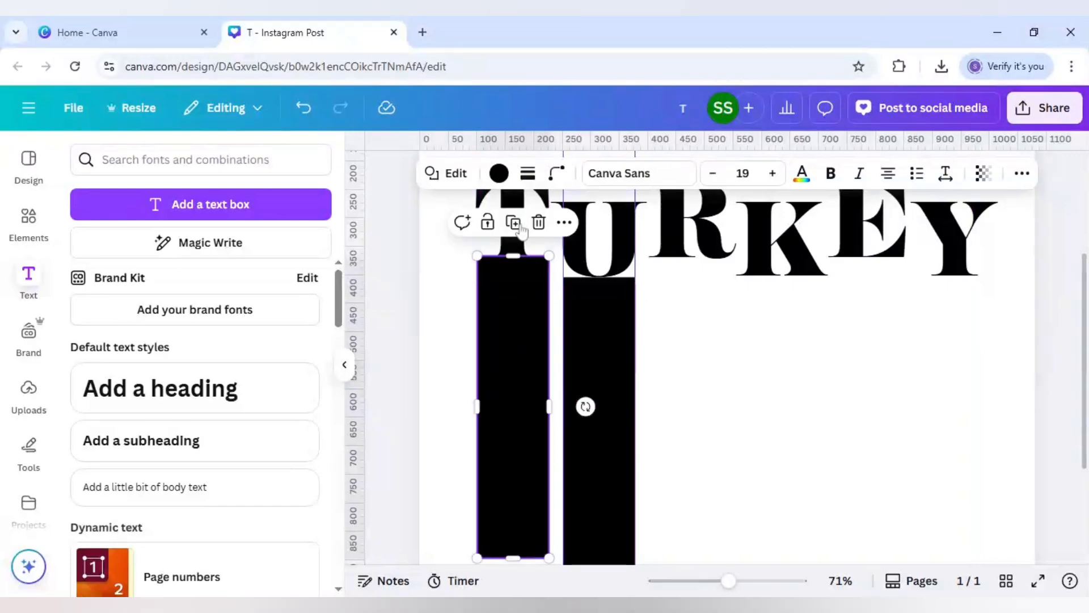
click(513, 221)
drag(453, 388, 706, 405)
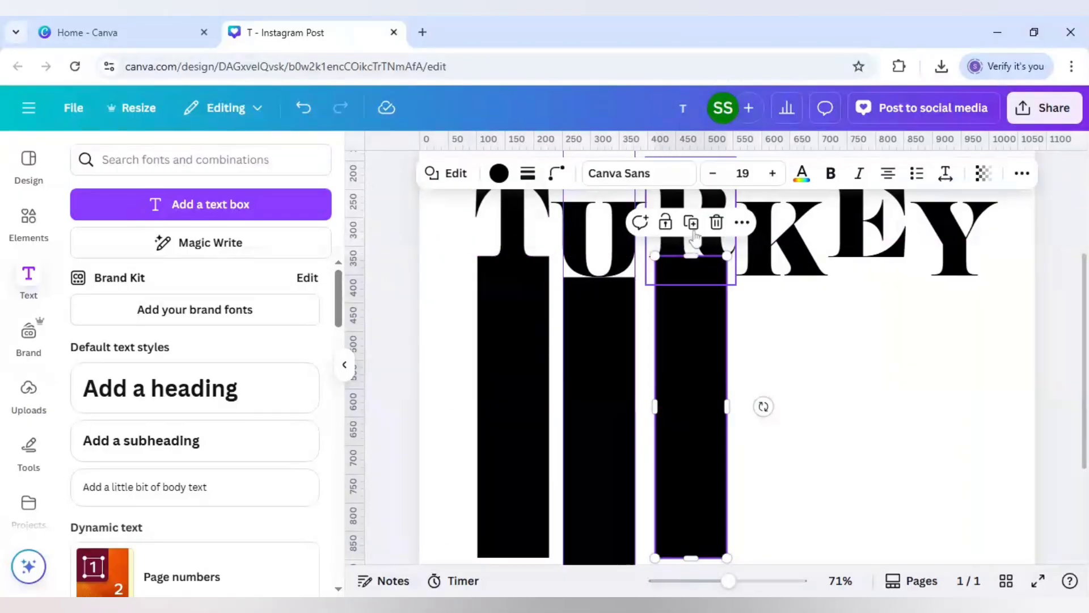
key(ctrl+d)
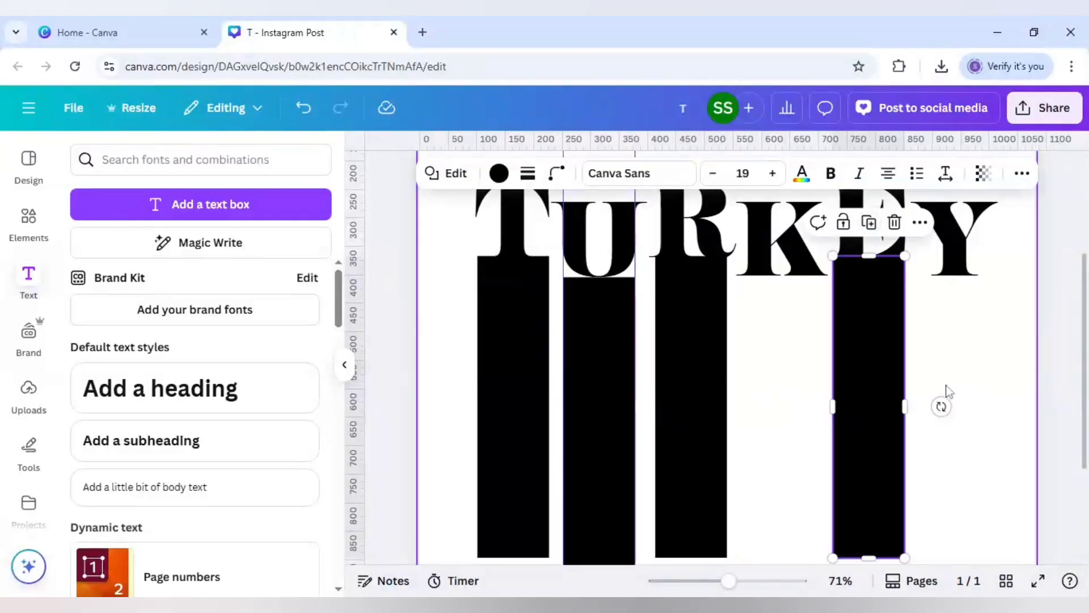
drag(827, 413, 788, 415)
scroll(788, 415, up, 1)
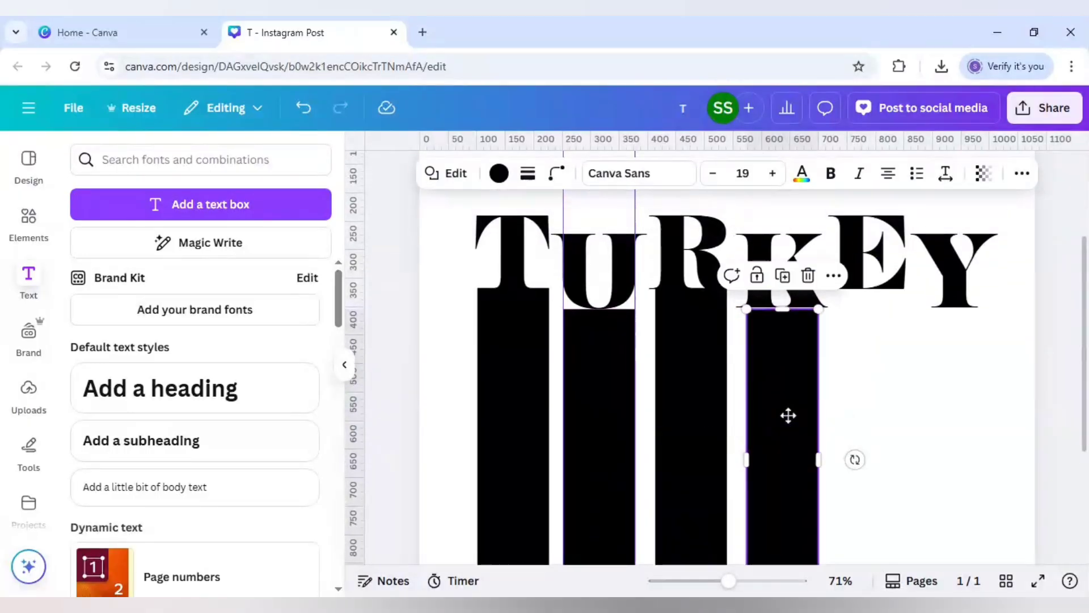
click(823, 414)
key(Up)
key(Up)
key(Up)
key(Up)
key(Up)
key(Up)
key(Up)
key(Up)
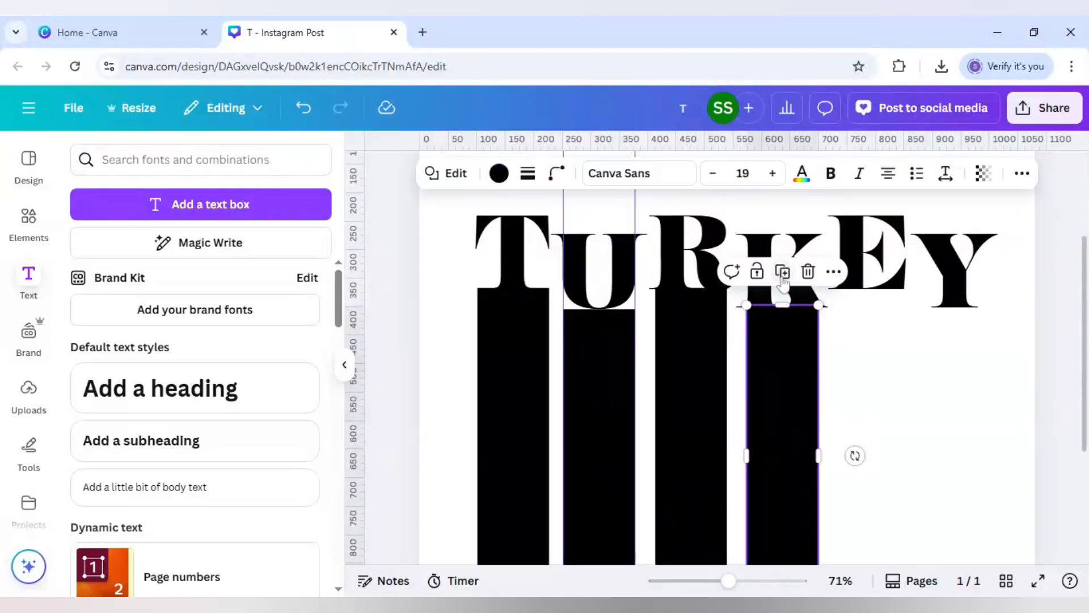
- Add two more bar copies, under the letters E and Y
key(ctrl+d)
drag(786, 432, 867, 405)
click(869, 258)
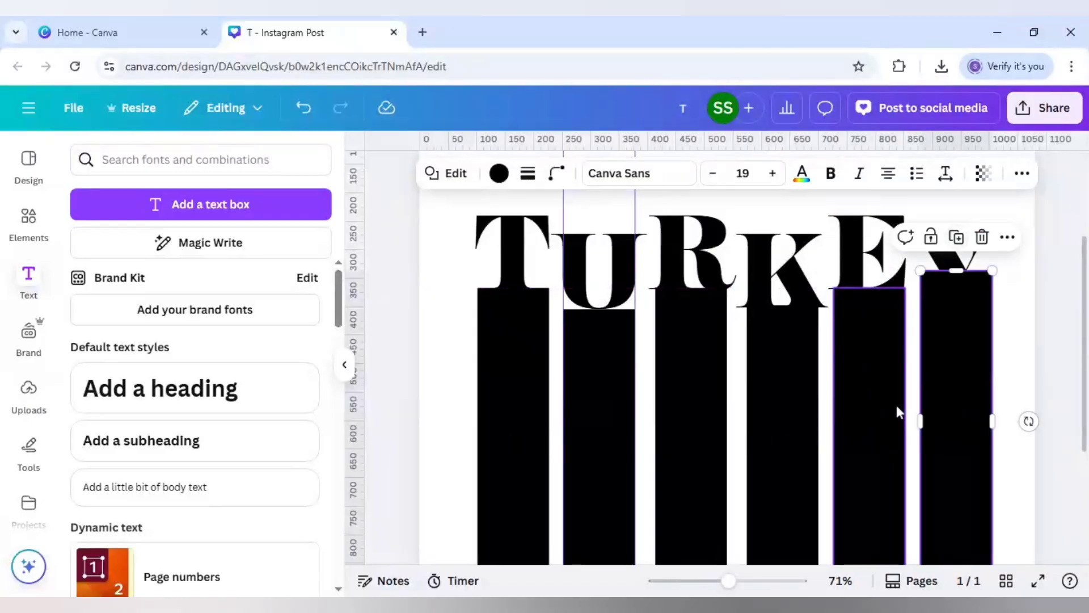
drag(962, 391, 964, 428)
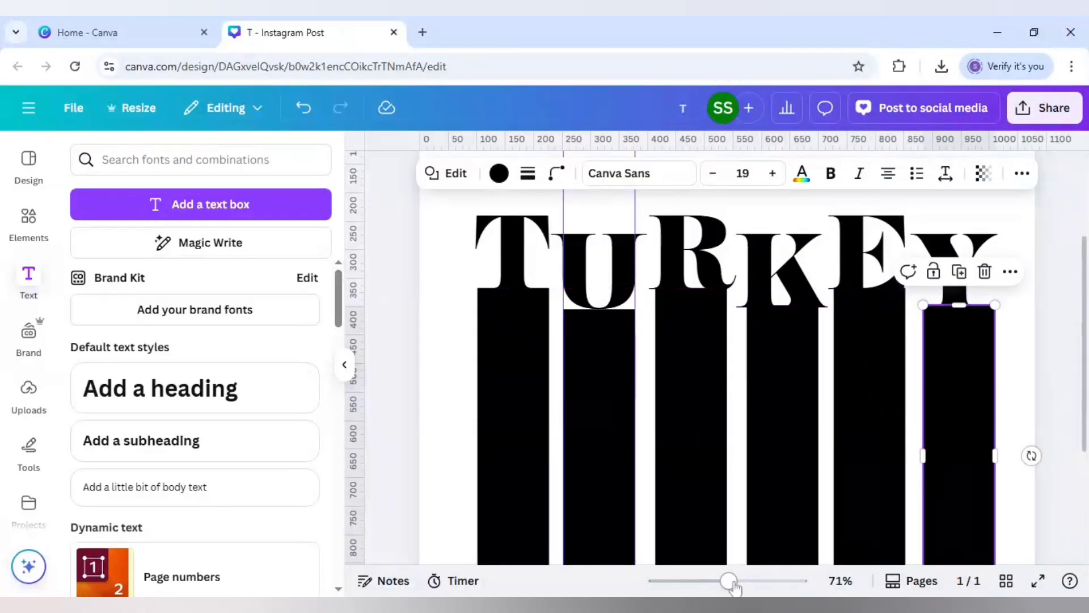
- Extend the bar under U downward to a new bottom edge
drag(729, 582, 711, 583)
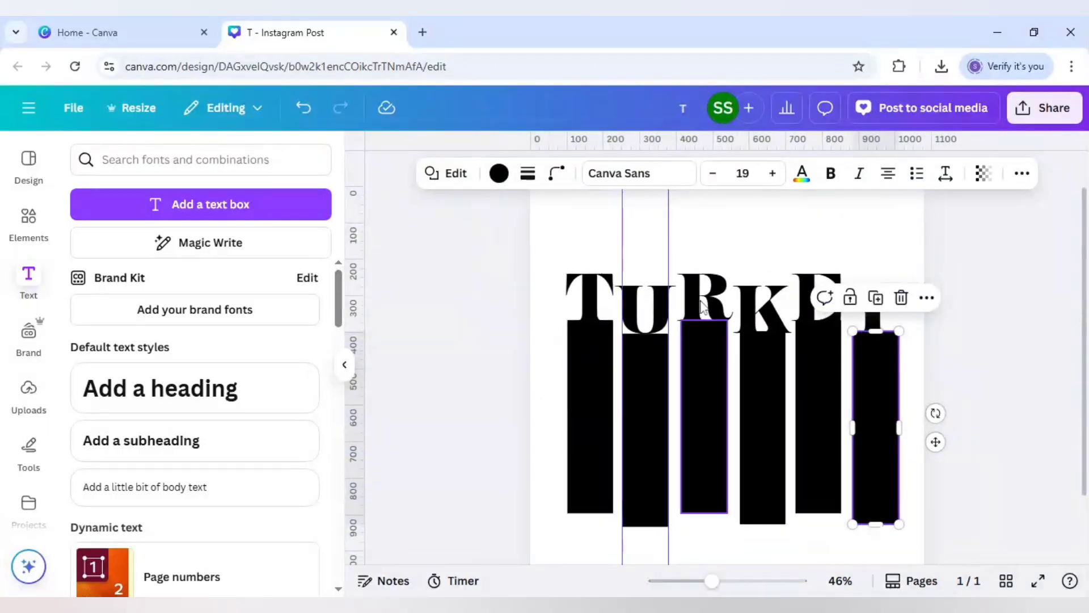
drag(629, 268, 586, 525)
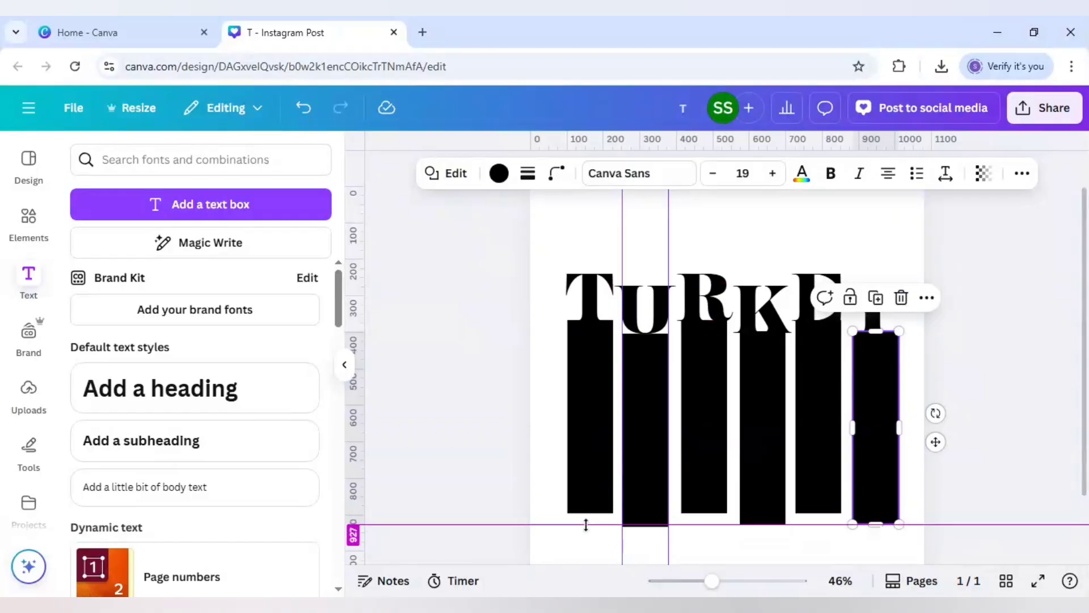
drag(586, 526, 586, 527)
click(1013, 455)
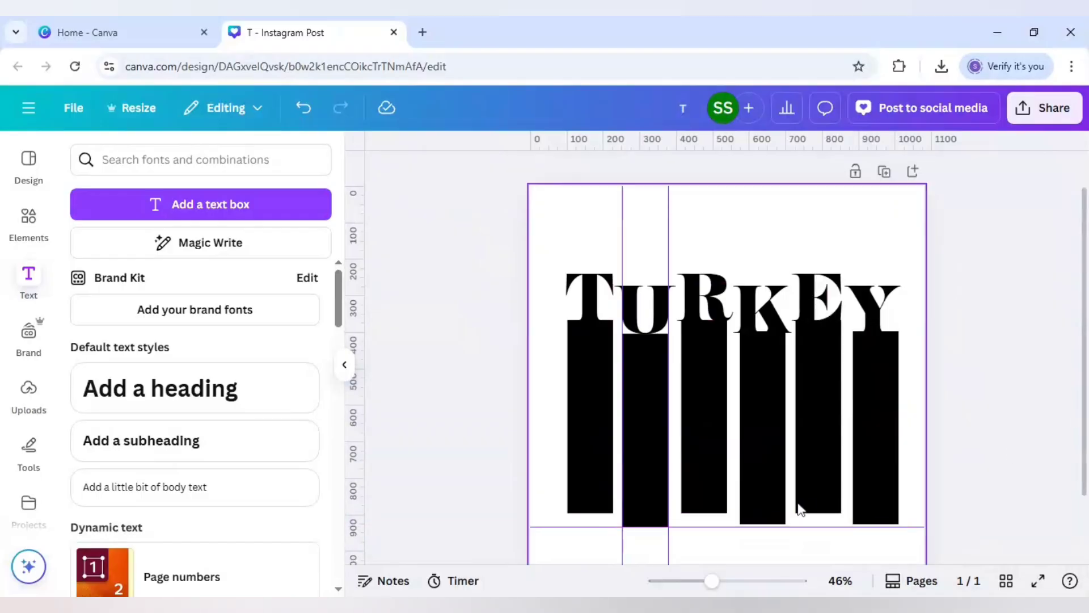
click(761, 511)
- Stretch the K and Y bars down to the same guide line
drag(763, 526, 766, 529)
click(879, 483)
drag(875, 520, 879, 522)
- Duplicate the U bar and trim the copy into a thin strip beside U
drag(711, 581, 741, 583)
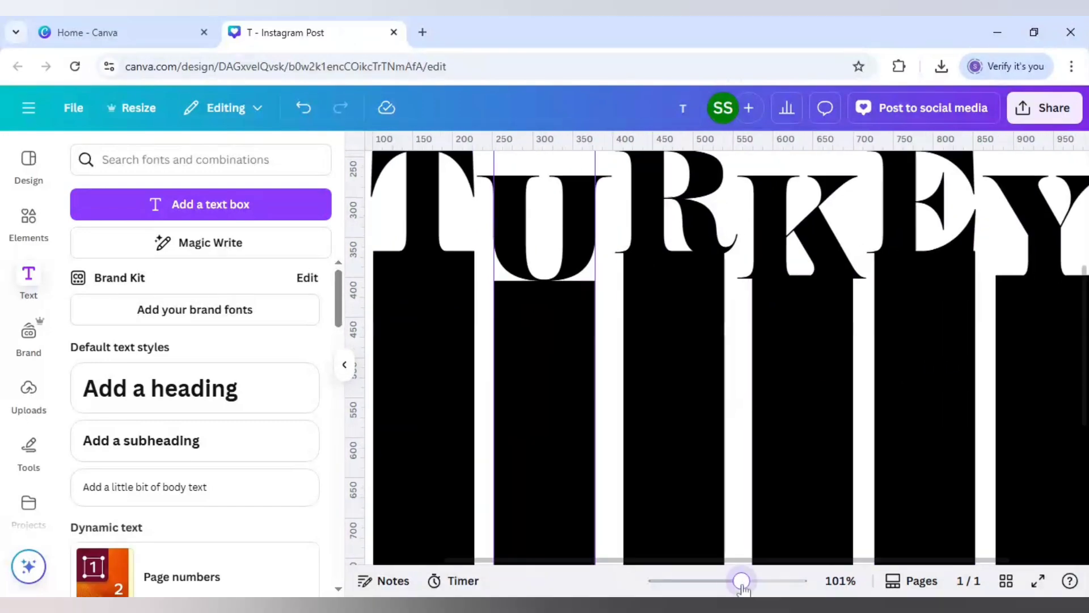
click(544, 381)
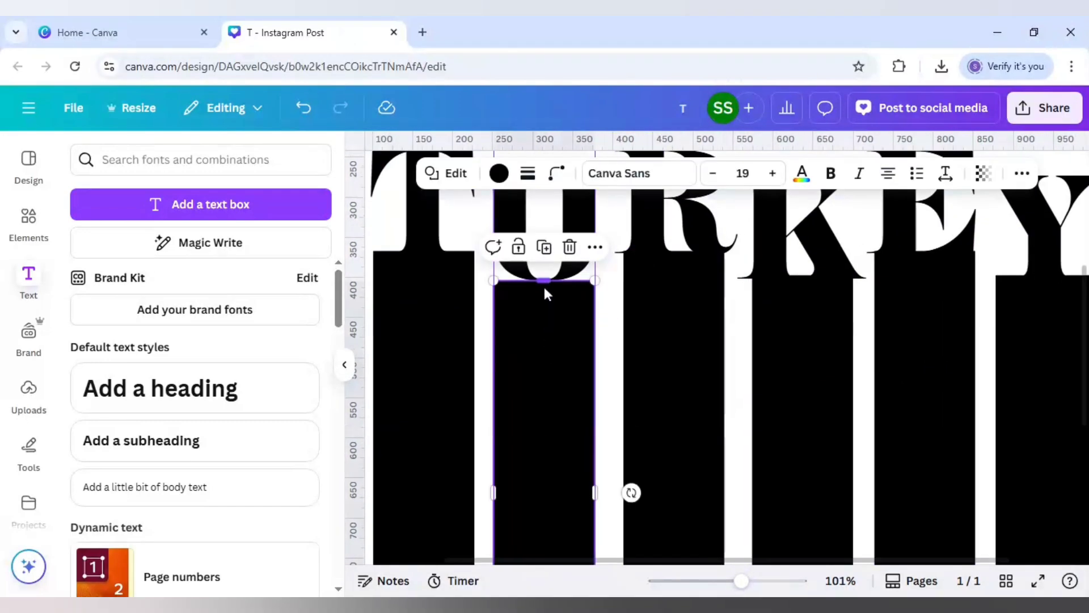
drag(742, 582, 747, 581)
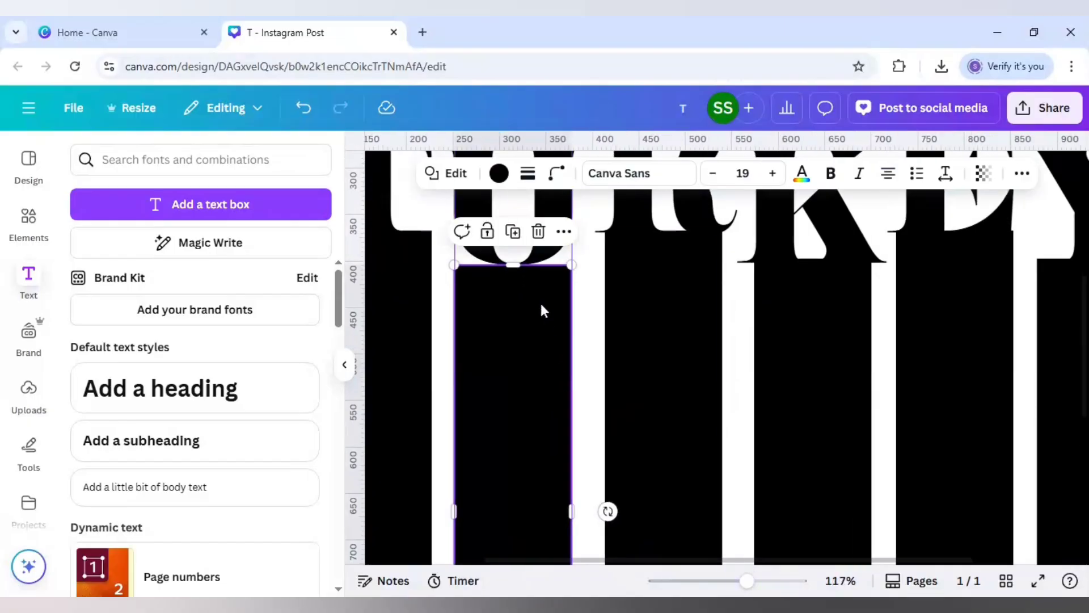
click(513, 239)
drag(535, 332, 575, 317)
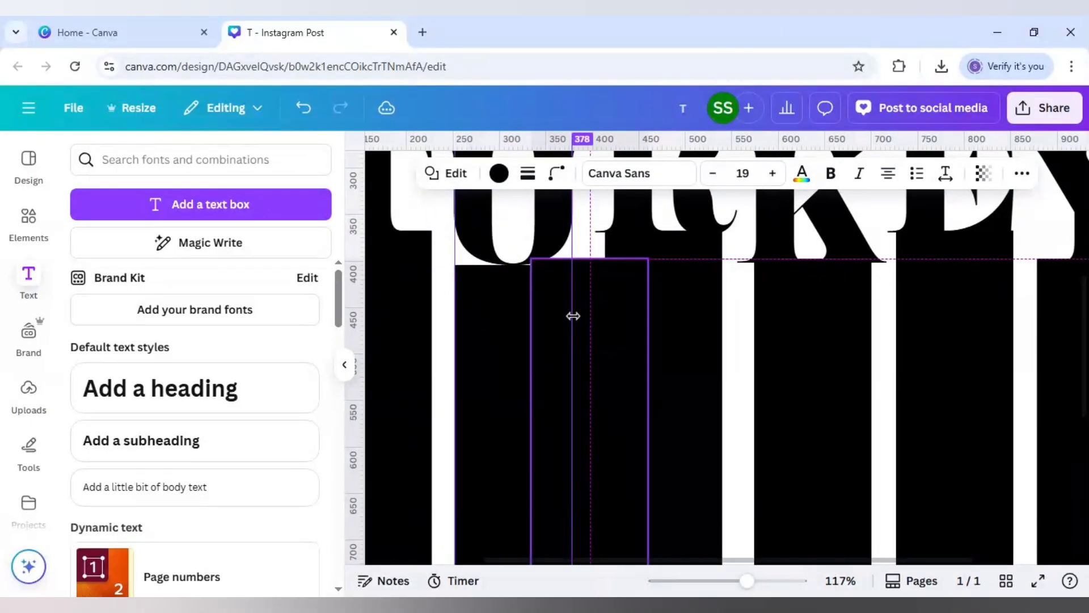
mouse_move(648, 316)
mouse_down()
mouse_move(571, 323)
mouse_move(574, 315)
mouse_up()
drag(554, 258, 553, 205)
drag(533, 244, 540, 245)
shift+click(516, 277)
click(500, 413)
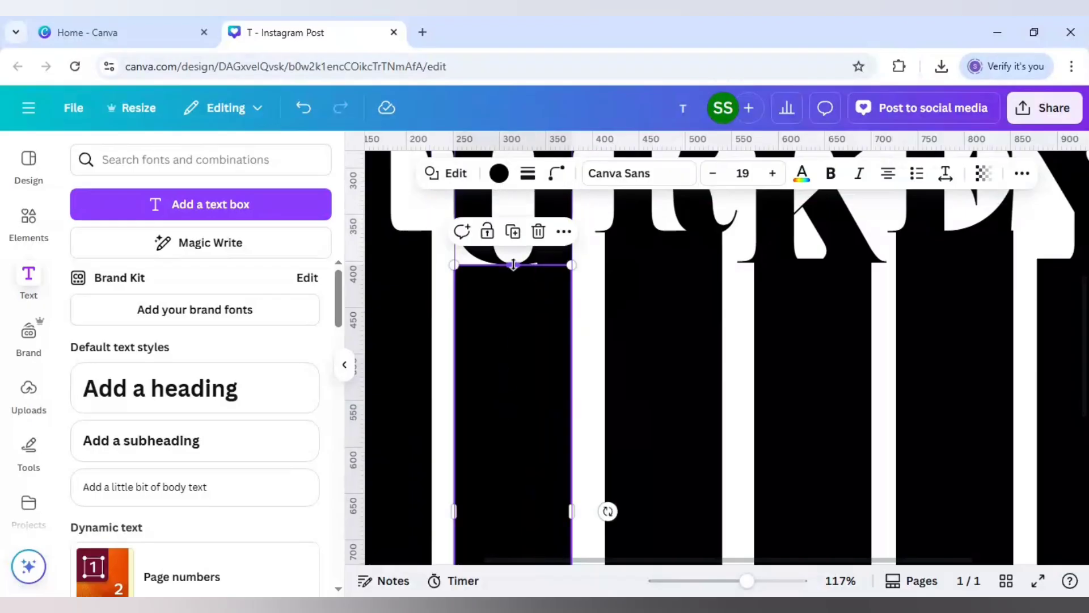
drag(514, 264, 513, 257)
scroll(486, 299, up, 2)
- Add a second thin strip under the U's left stroke
click(558, 358)
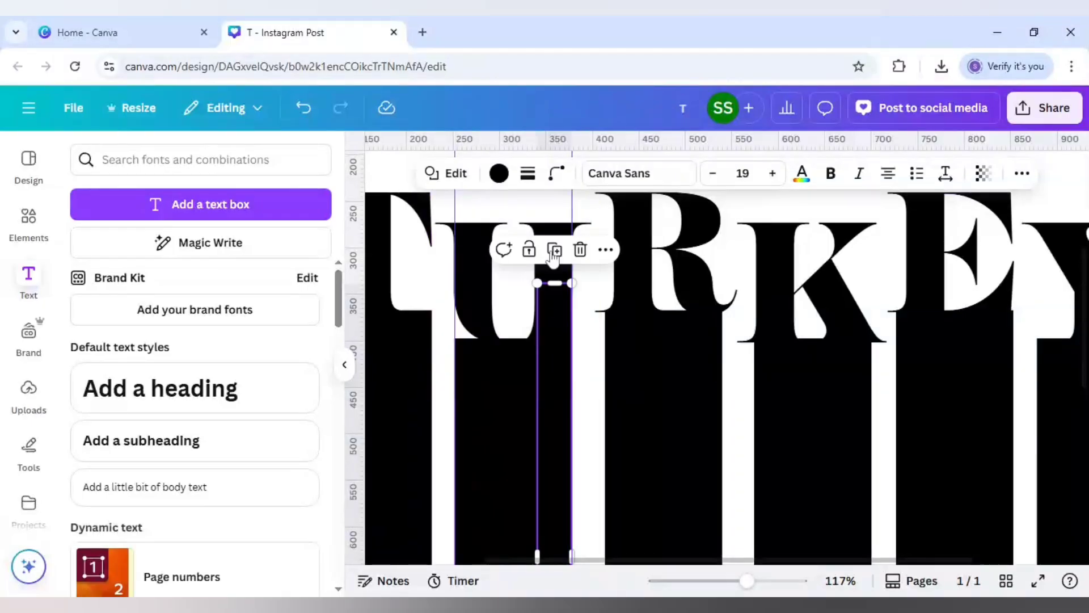
click(554, 250)
drag(566, 360, 468, 344)
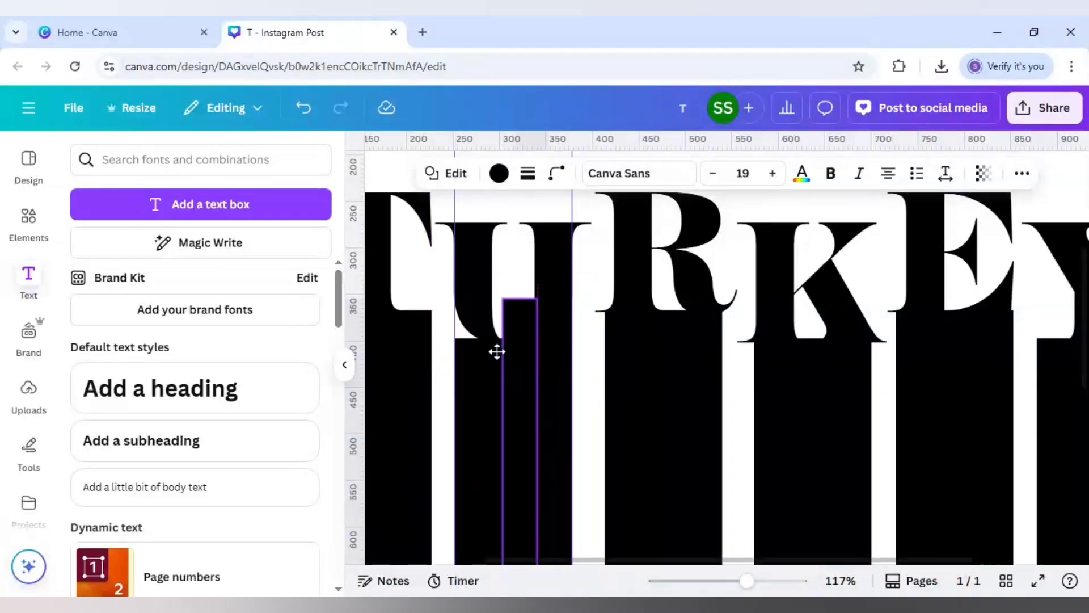
click(587, 344)
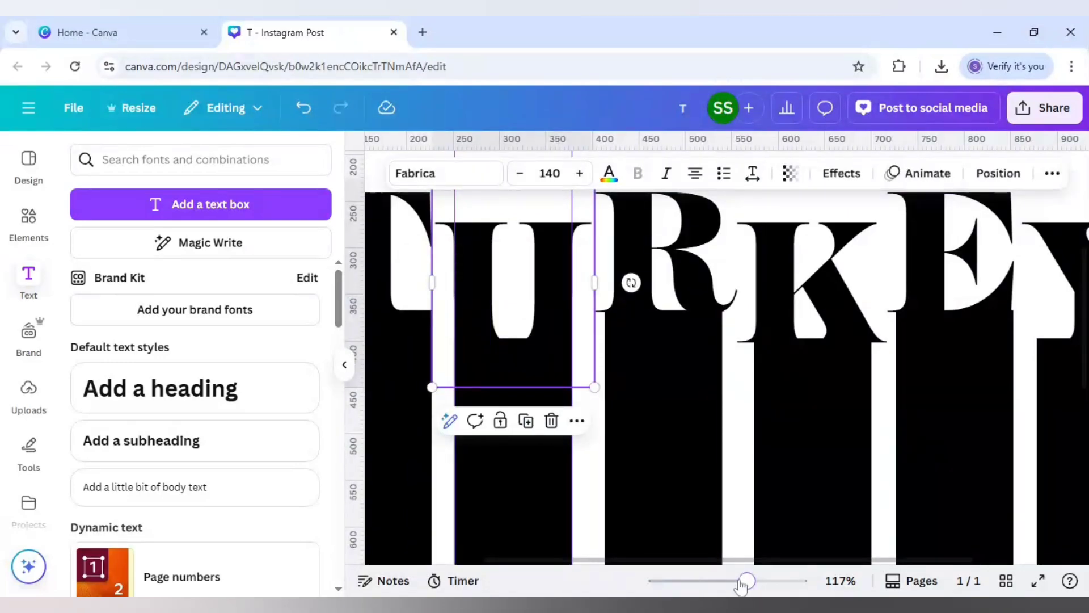
drag(745, 581, 730, 583)
scroll(718, 426, down, 3)
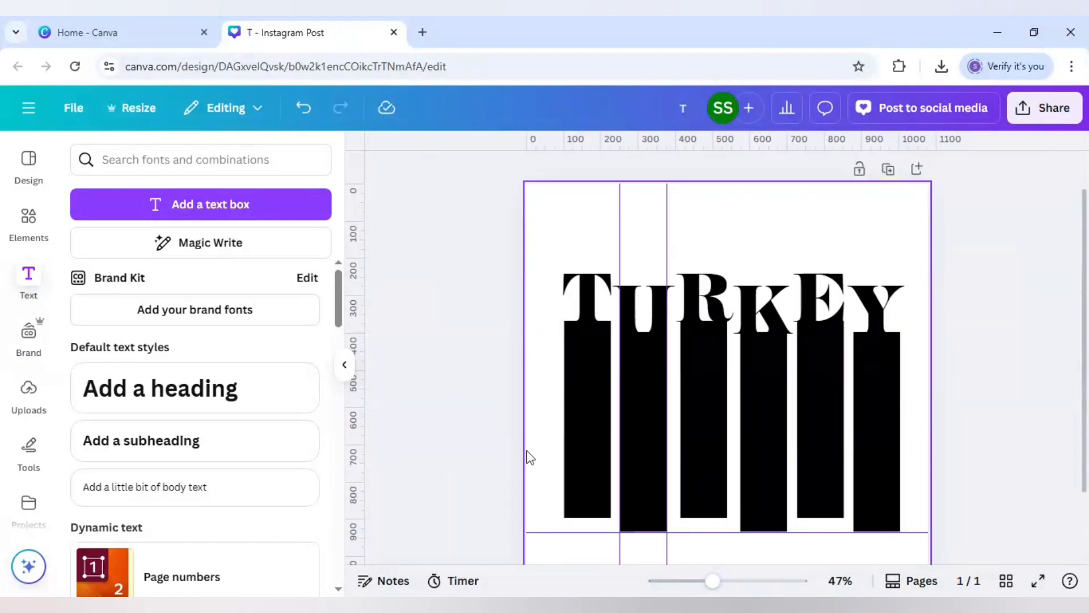
drag(707, 588, 706, 581)
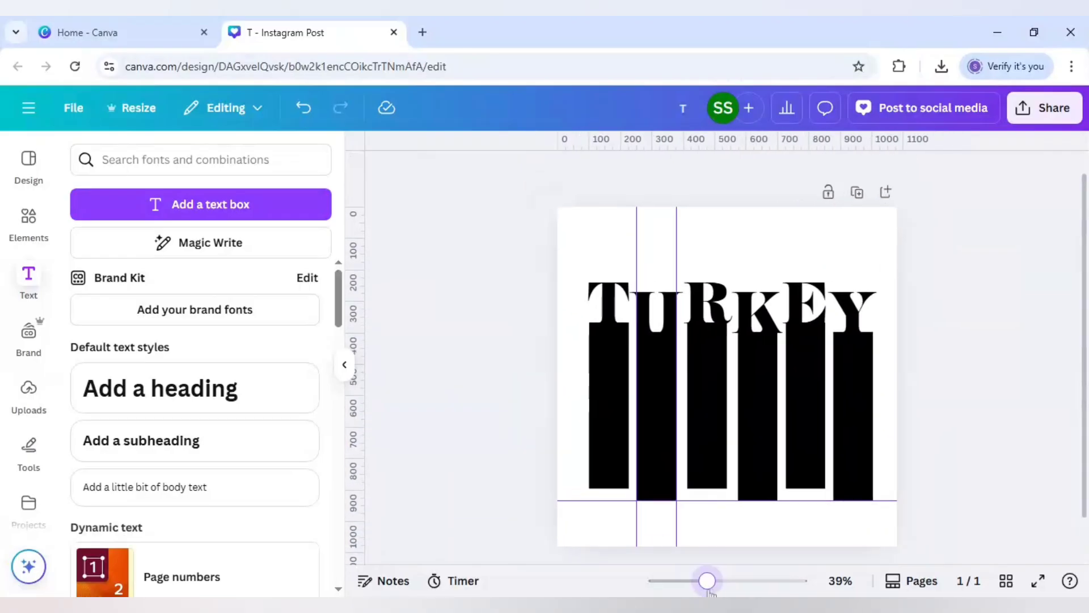
- Search elements for TURKEY and add the sunset mosque photo, enlarged over the poster
click(28, 223)
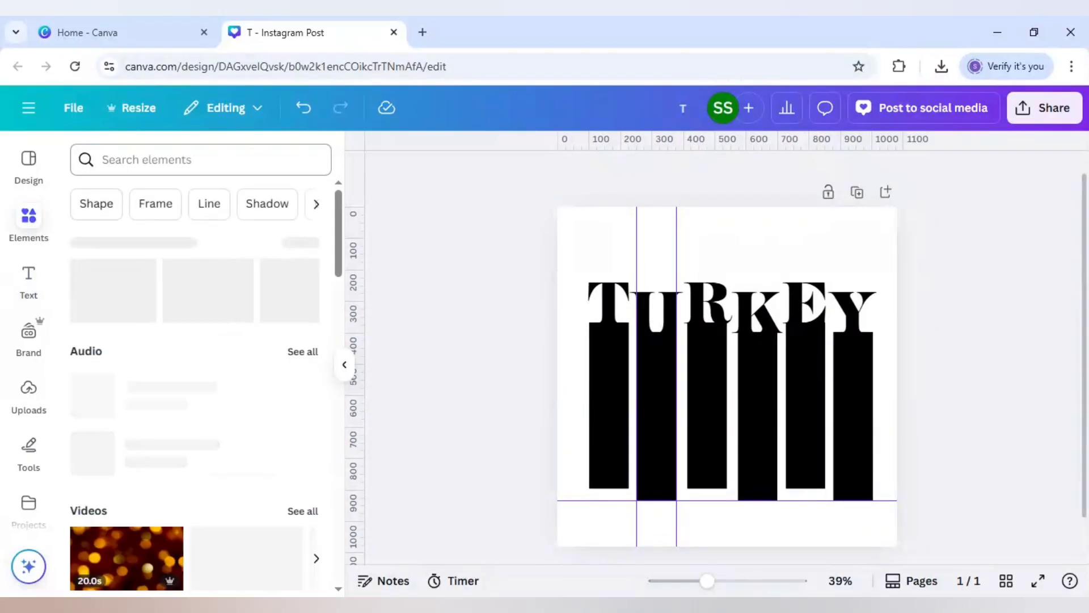
text(TU)
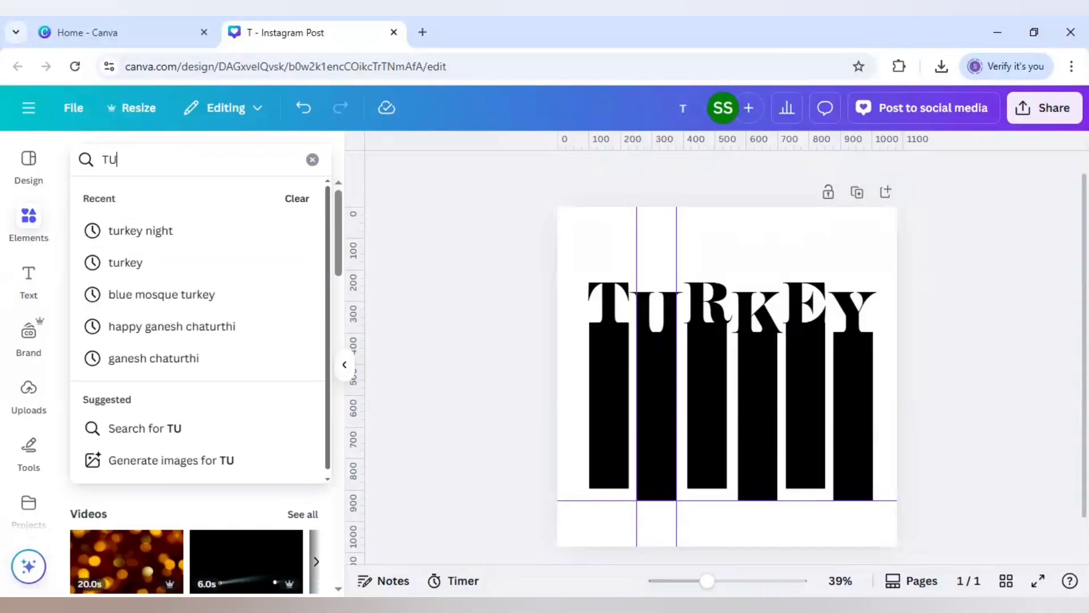
text(RKEY)
key(Return)
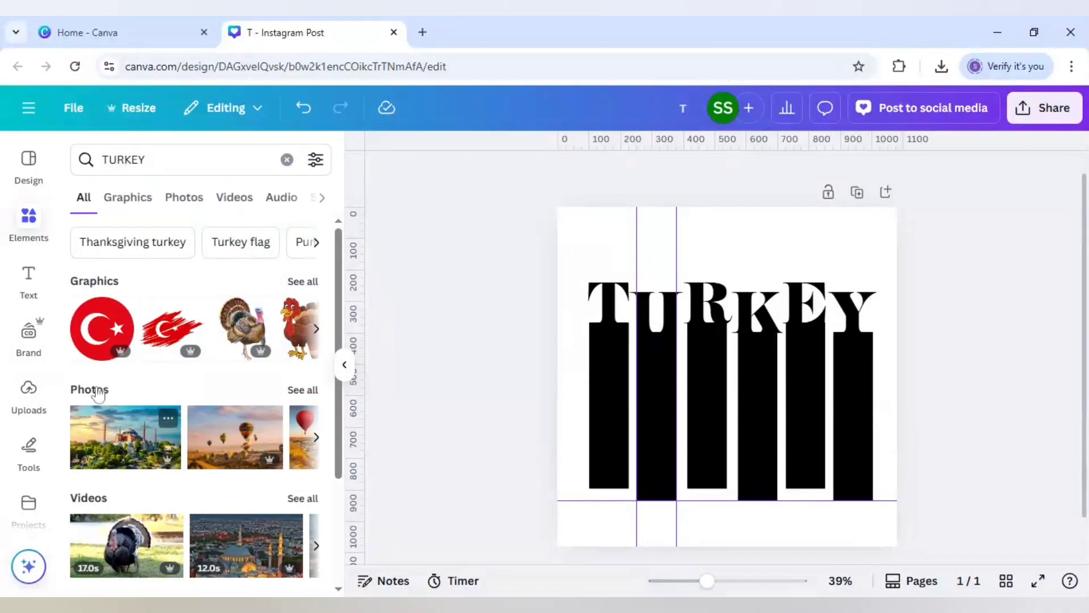
click(306, 391)
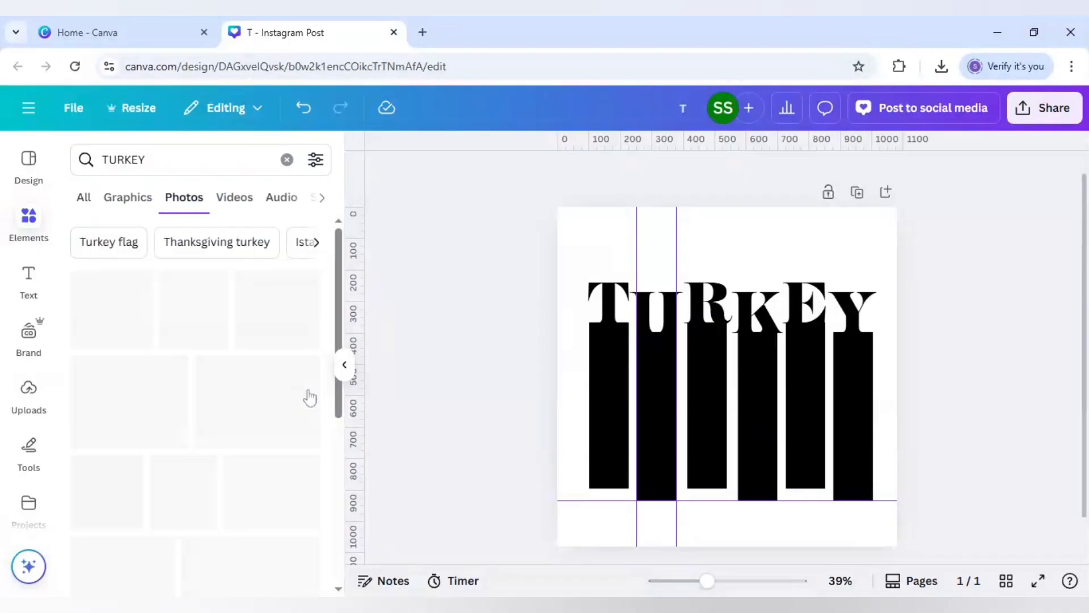
scroll(232, 388, down, 1)
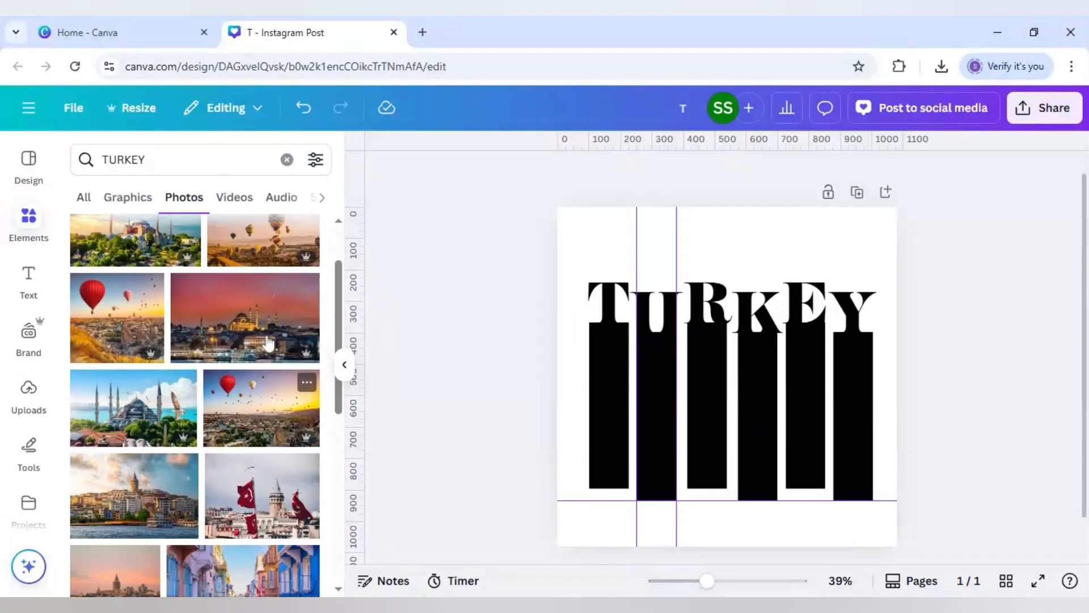
drag(518, 421, 717, 451)
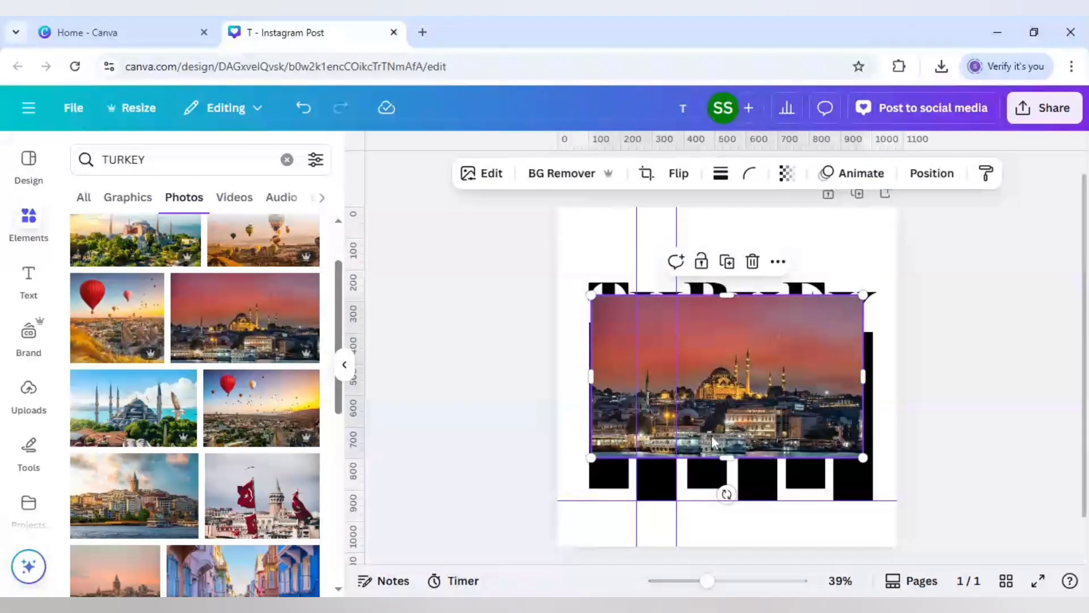
drag(592, 459, 438, 548)
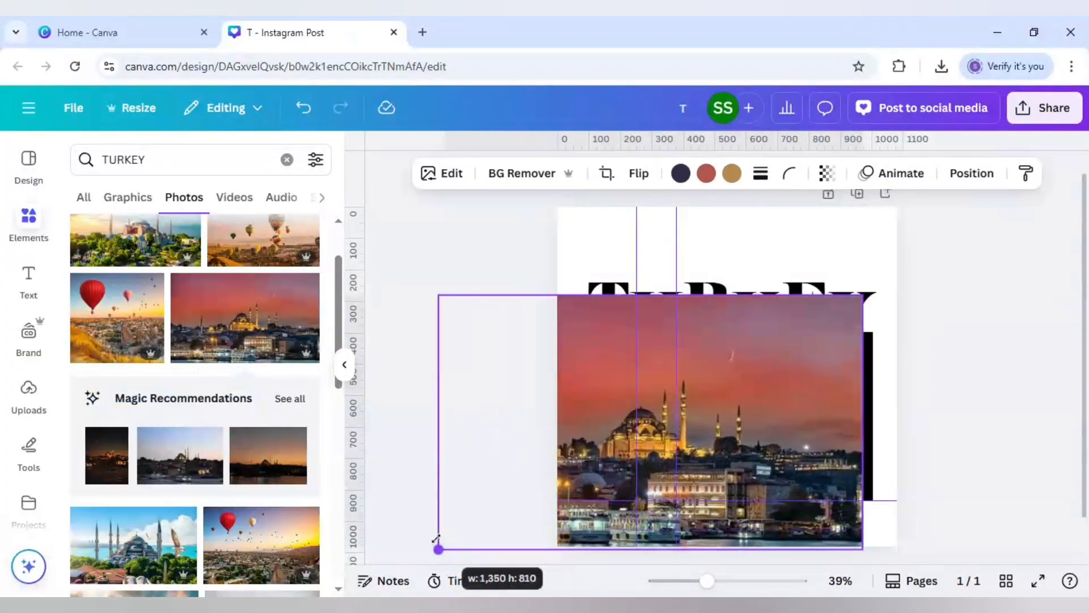
drag(868, 294, 896, 272)
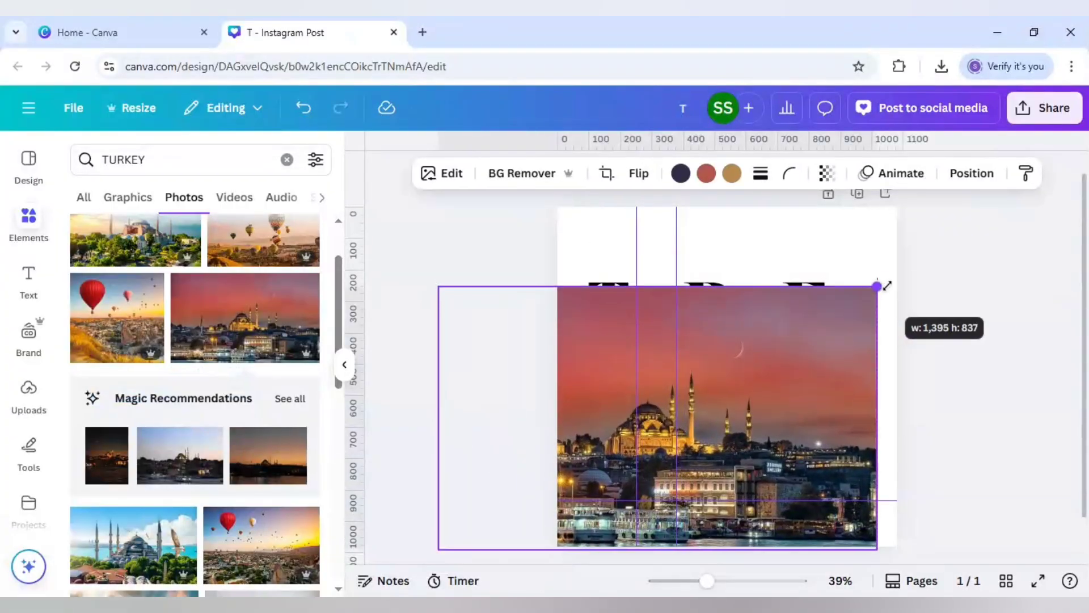
drag(749, 390, 789, 399)
- Make the photo partly transparent to reveal TURKEY and enlarge it over the page
click(826, 173)
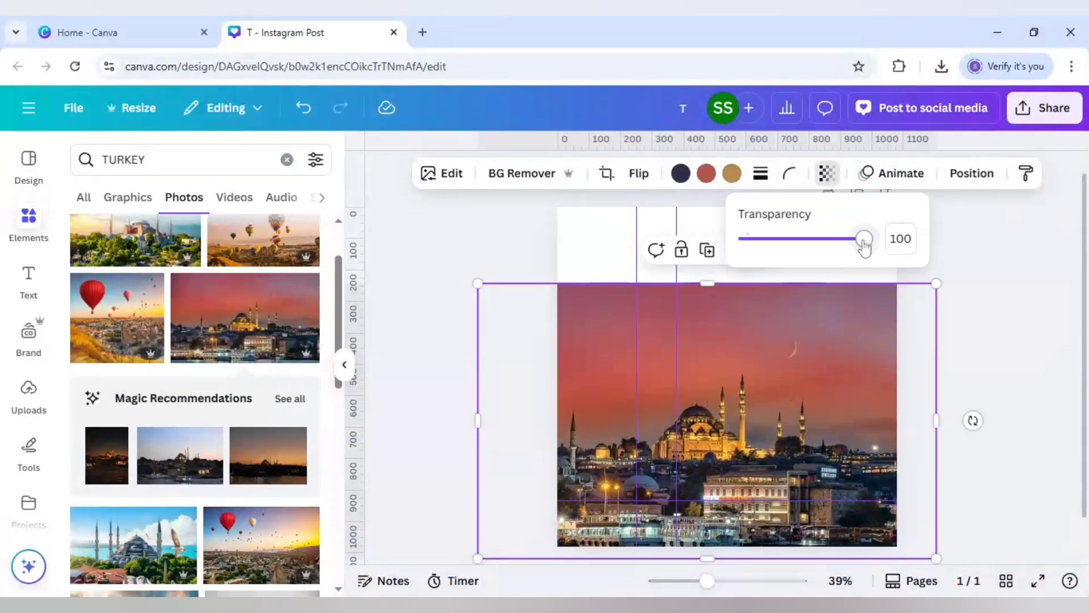
drag(863, 239, 839, 247)
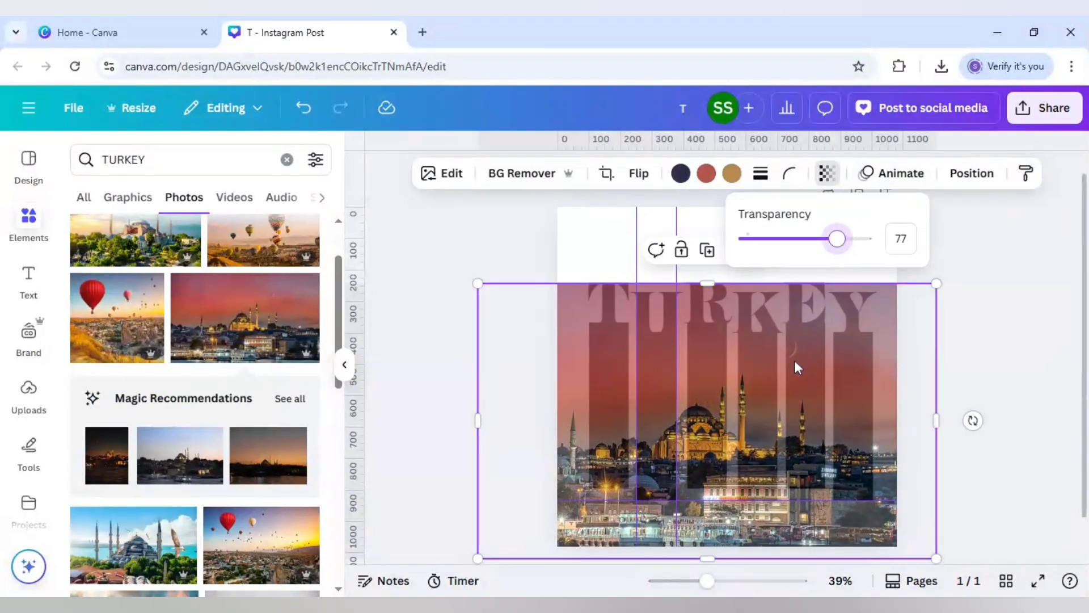
drag(933, 287, 1037, 249)
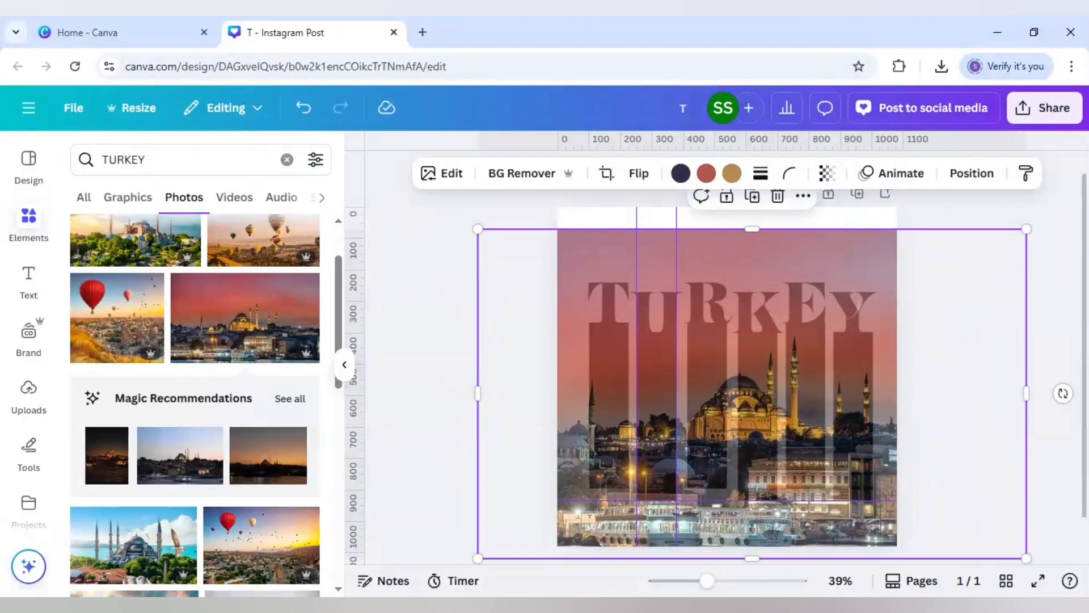
mouse_move(905, 381)
mouse_down()
mouse_move(895, 372)
mouse_move(924, 369)
mouse_up()
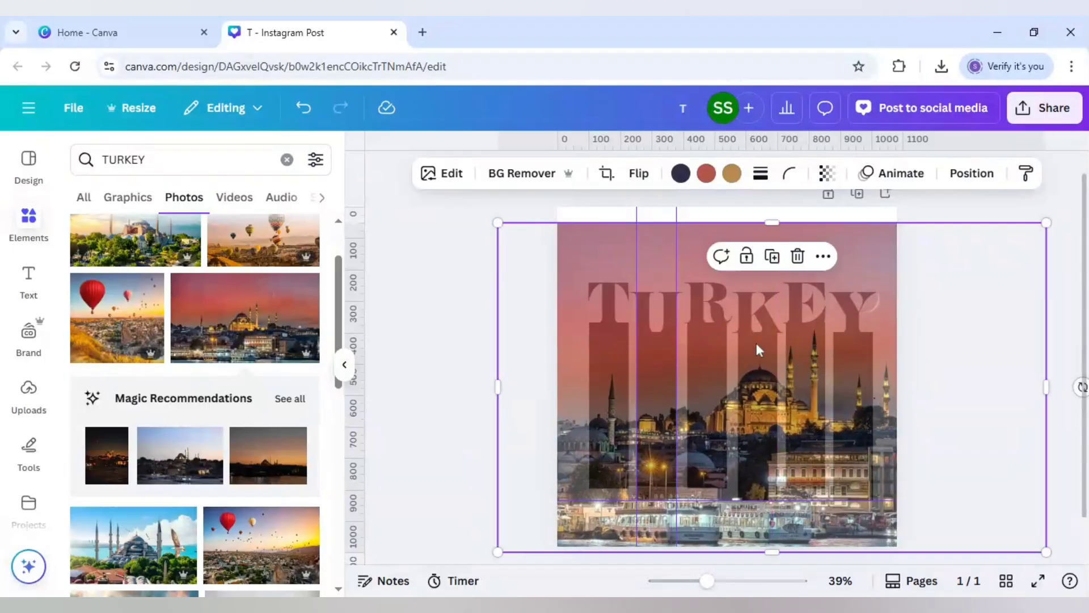
- Set the photo's transparency to 100 and delete it from page 1
click(826, 173)
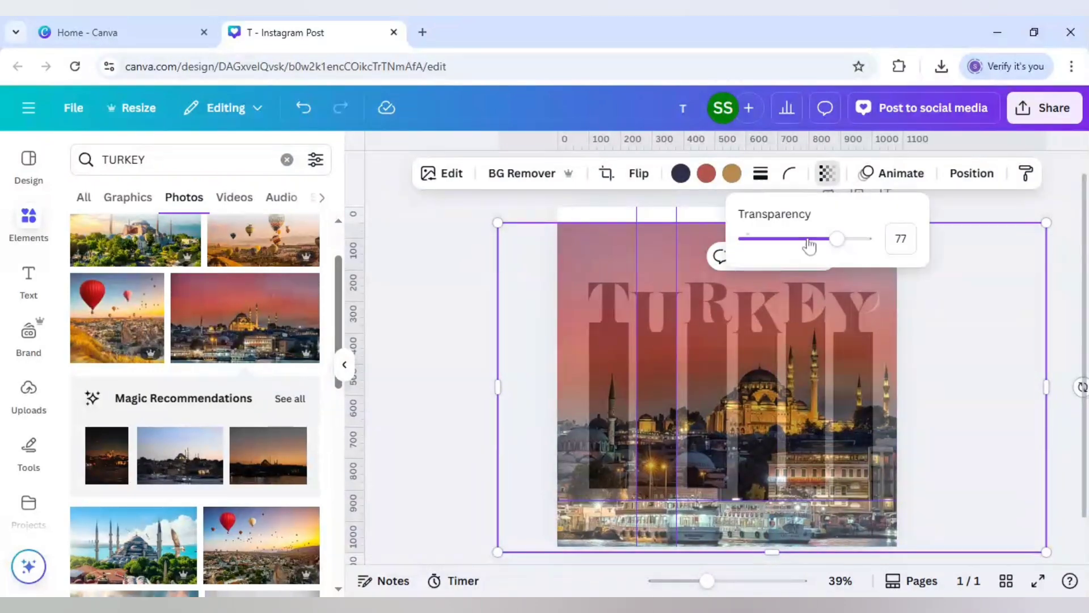
drag(841, 240, 865, 239)
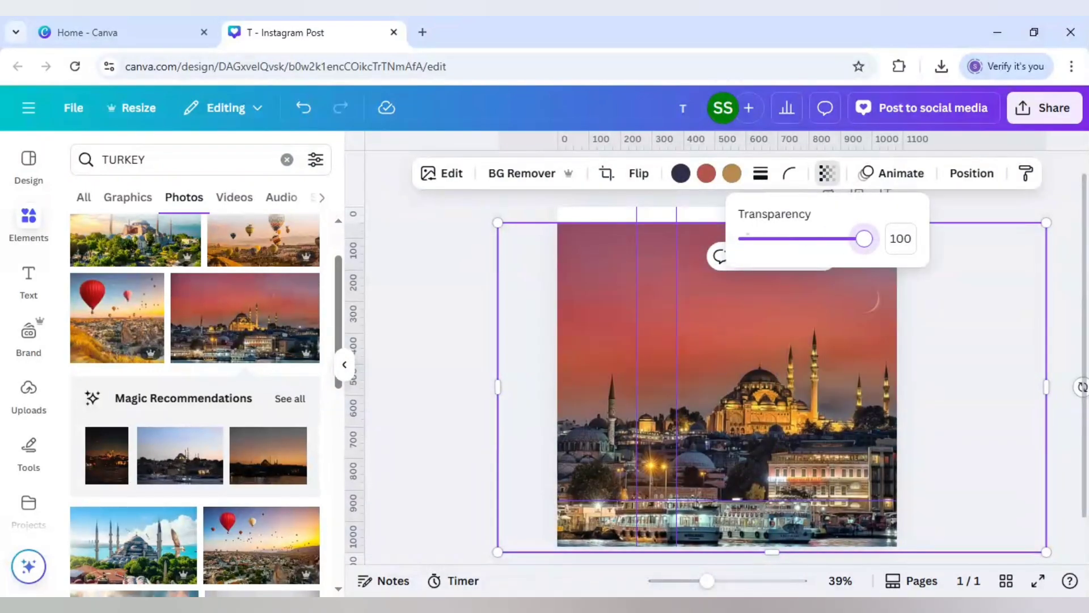
click(600, 360)
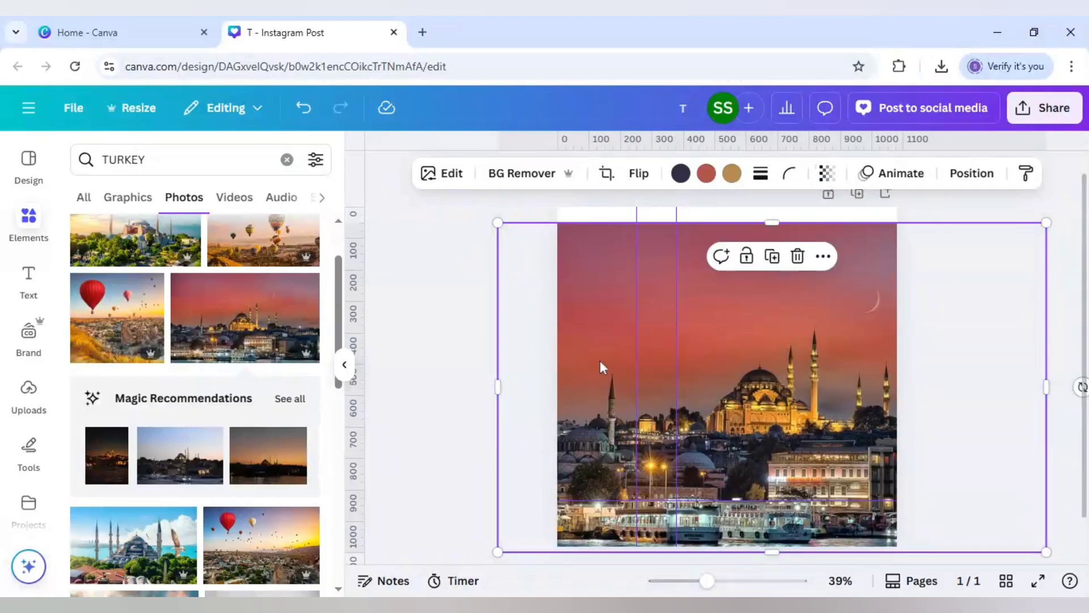
key(Delete)
scroll(513, 449, down, 1)
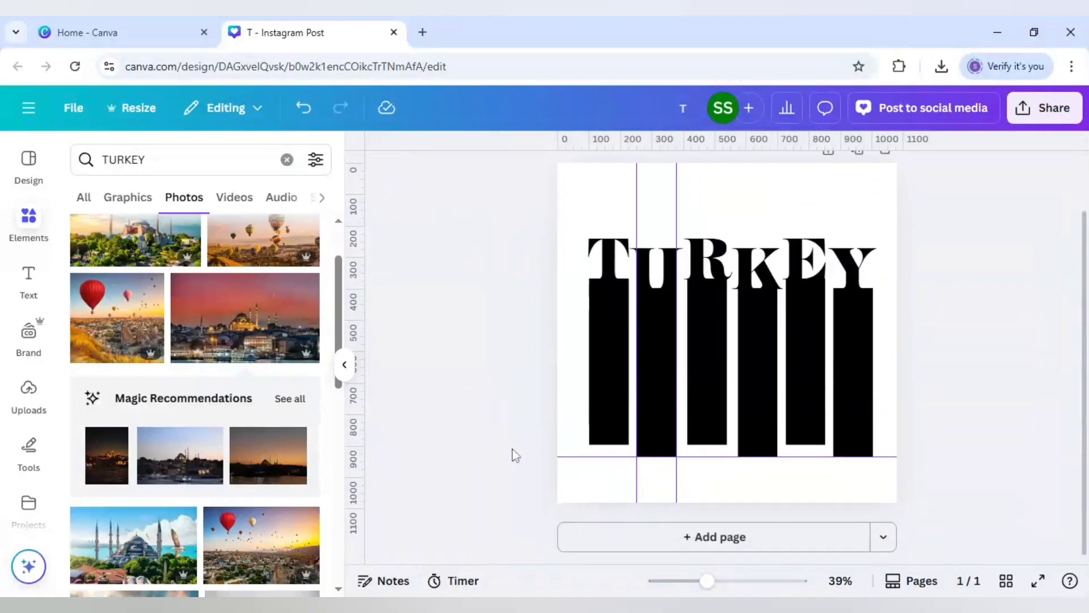
- Add page 2 and place the Istanbul sunset mosque photo on it
click(648, 537)
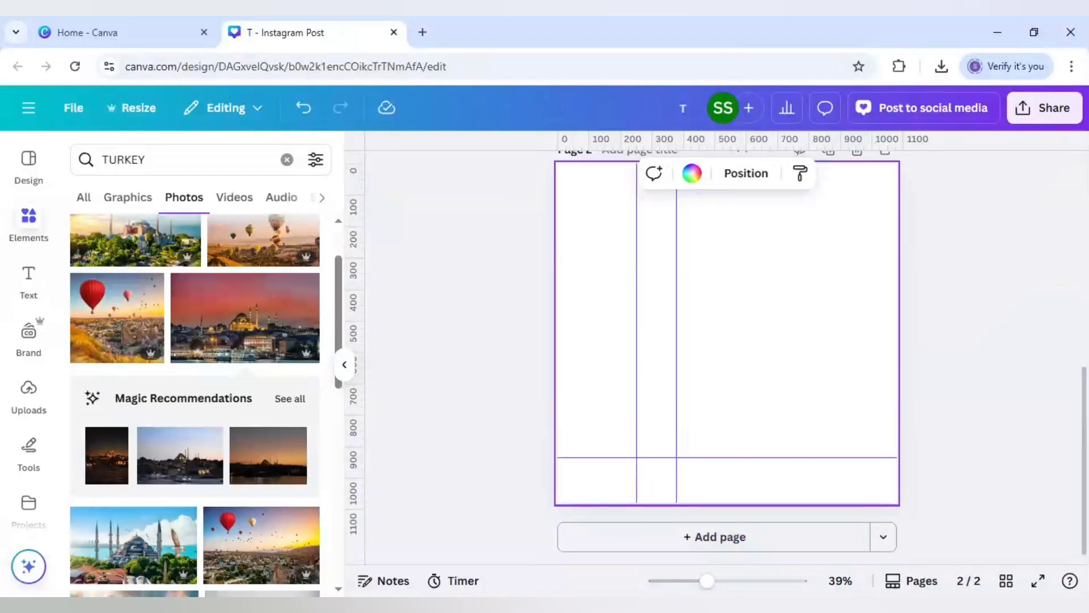
click(246, 318)
click(462, 400)
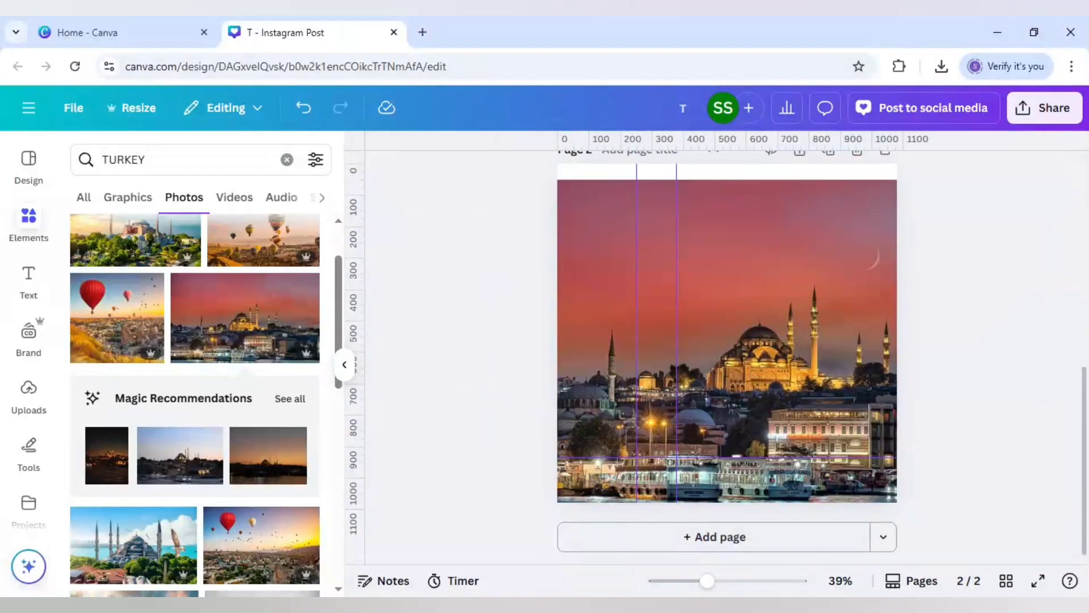
drag(706, 582, 697, 582)
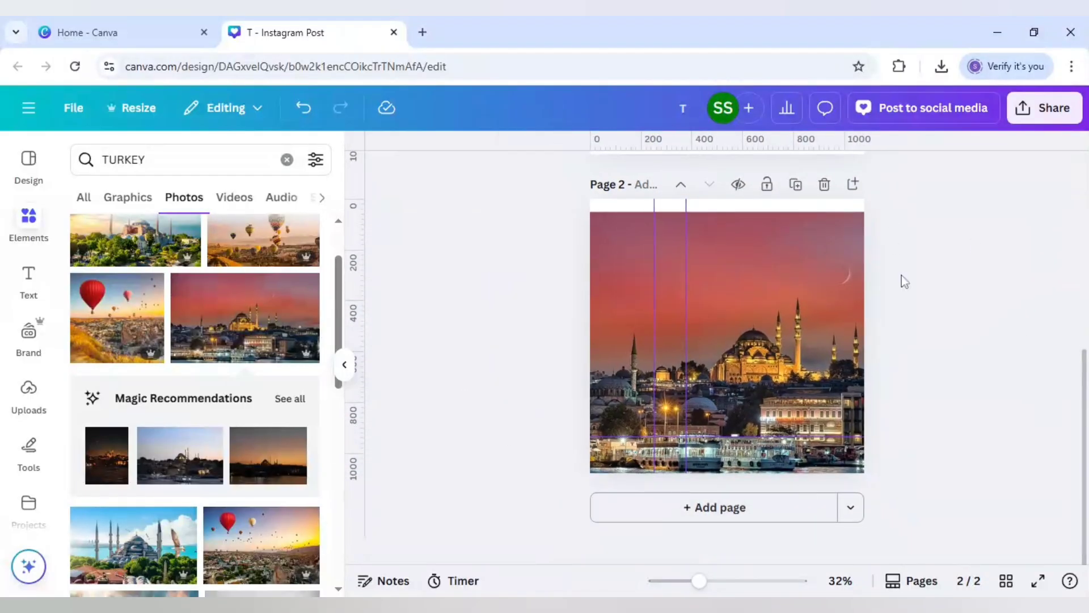
scroll(904, 281, up, 2)
scroll(905, 282, up, 1)
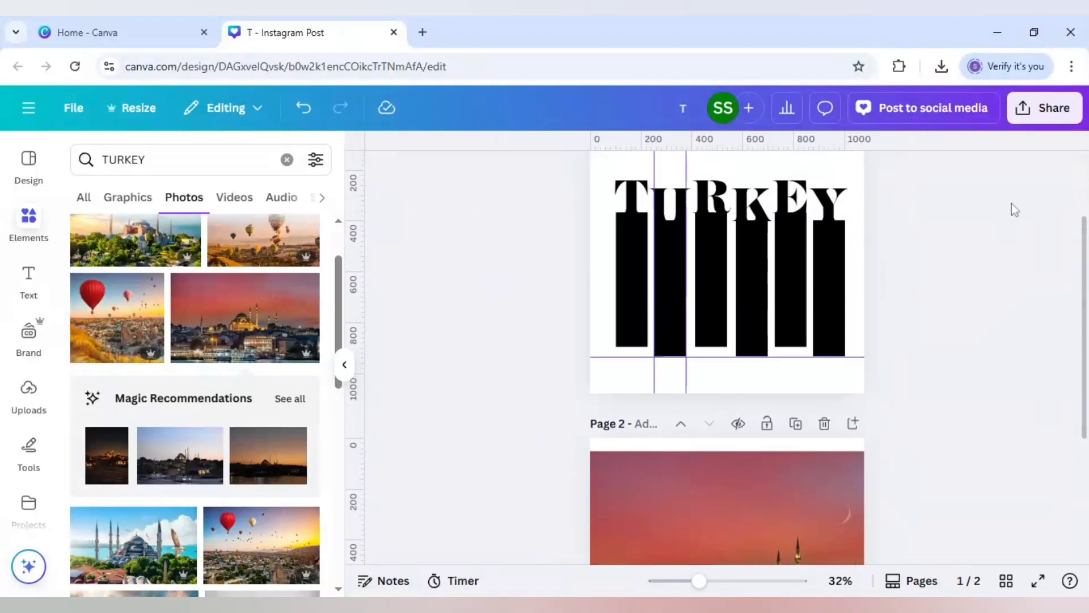
- Download pages 1–2 of the design as PNG images
click(1033, 124)
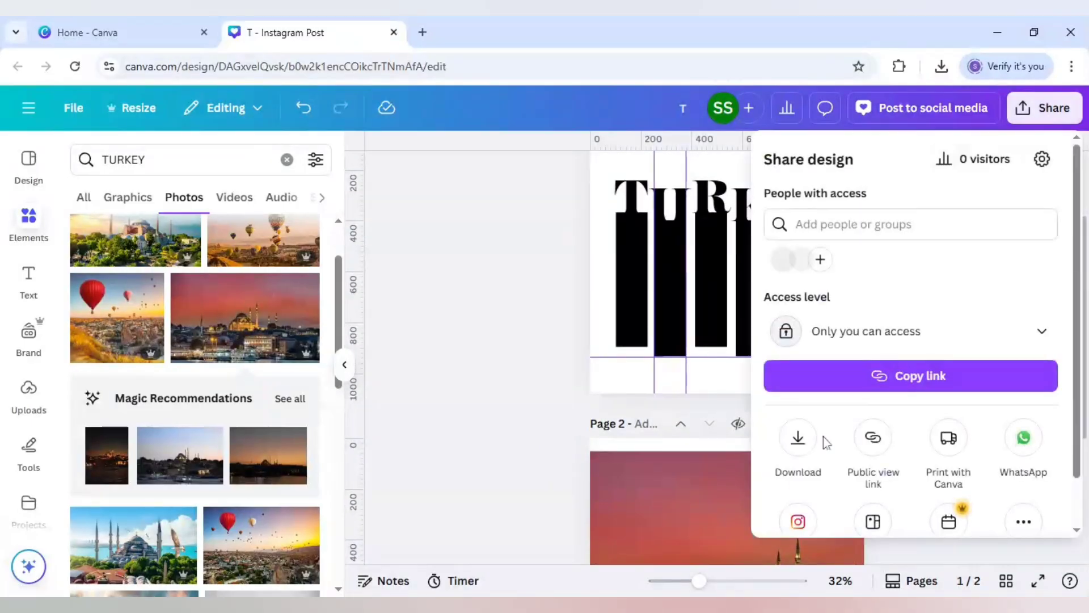
click(797, 447)
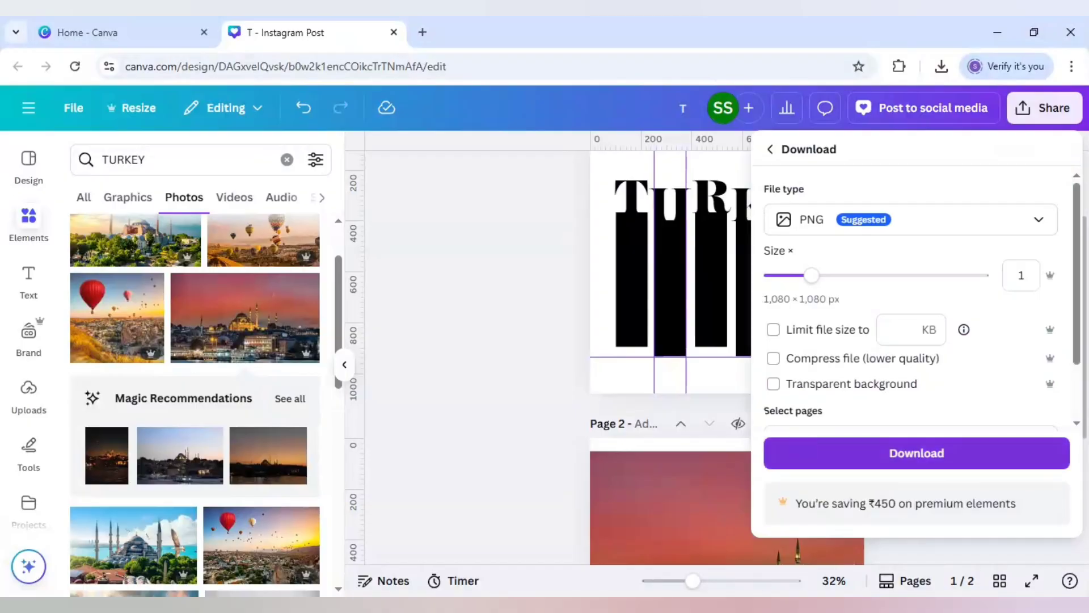
click(882, 382)
scroll(824, 402, down, 1)
scroll(824, 402, down, 2)
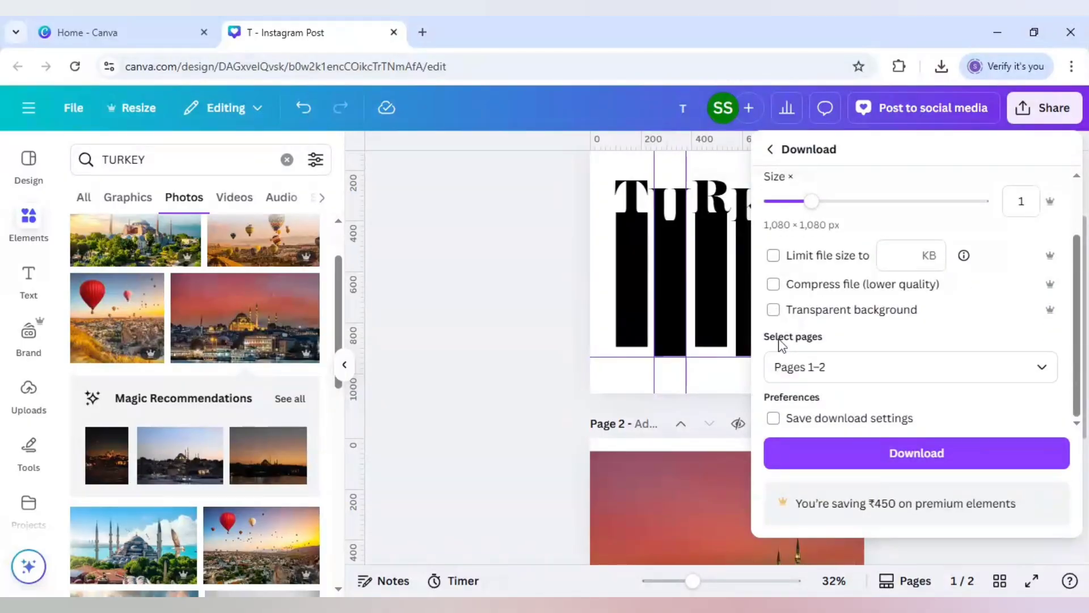
click(864, 378)
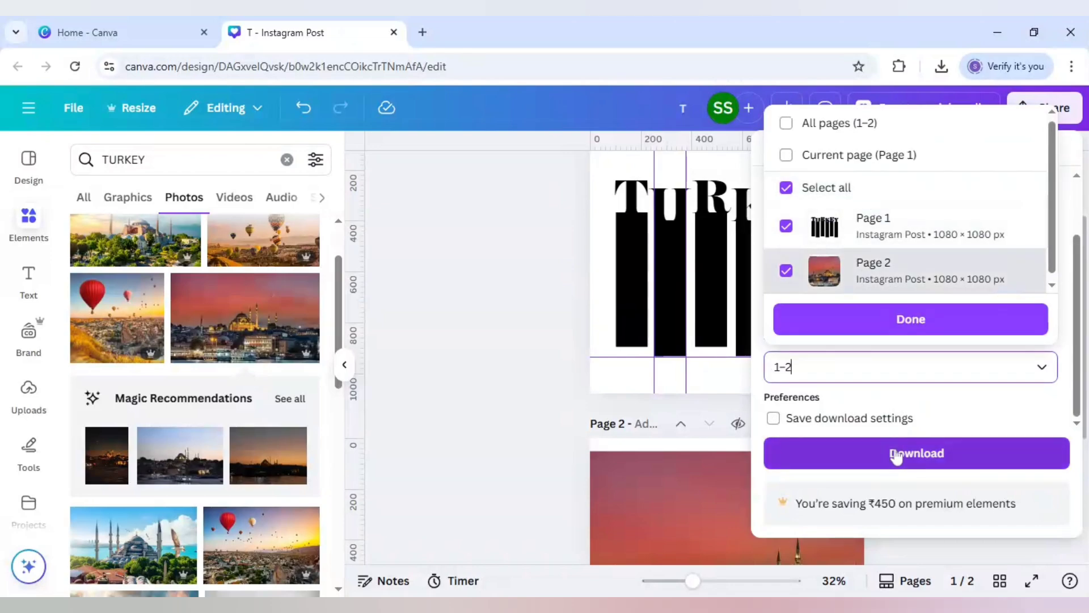
click(915, 411)
click(569, 487)
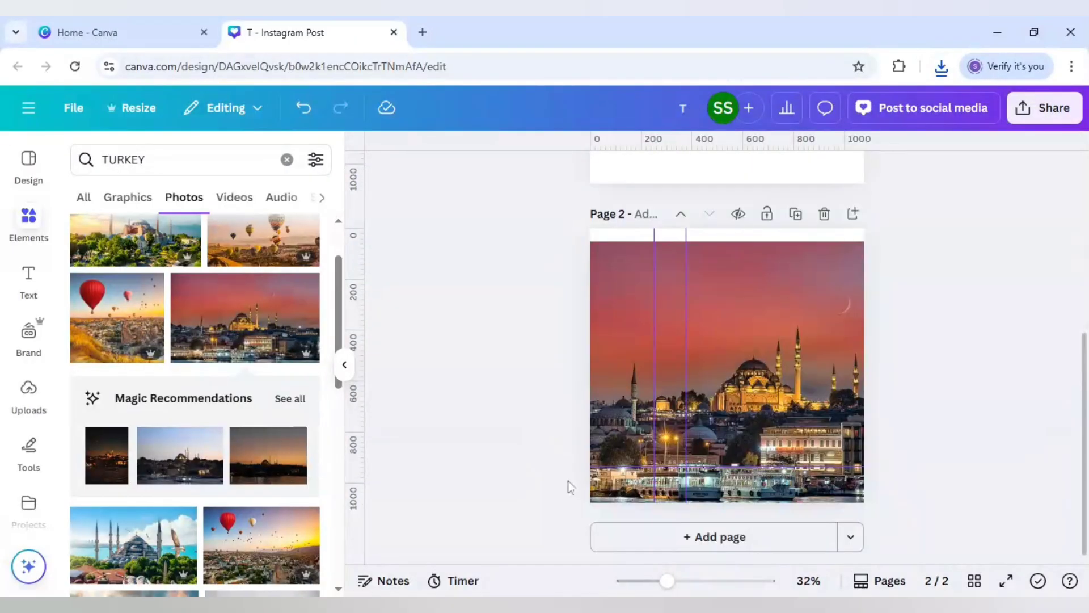
- Add a third page with the mosque photo and pasted TURKEY image, shifted up-right
click(647, 538)
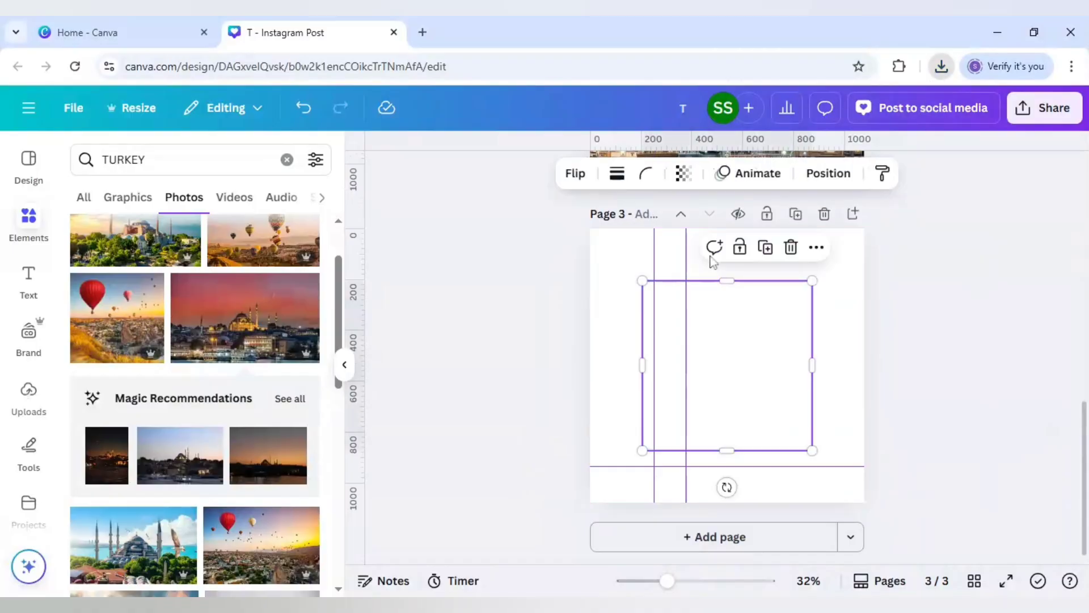
click(545, 286)
key(ctrl+v)
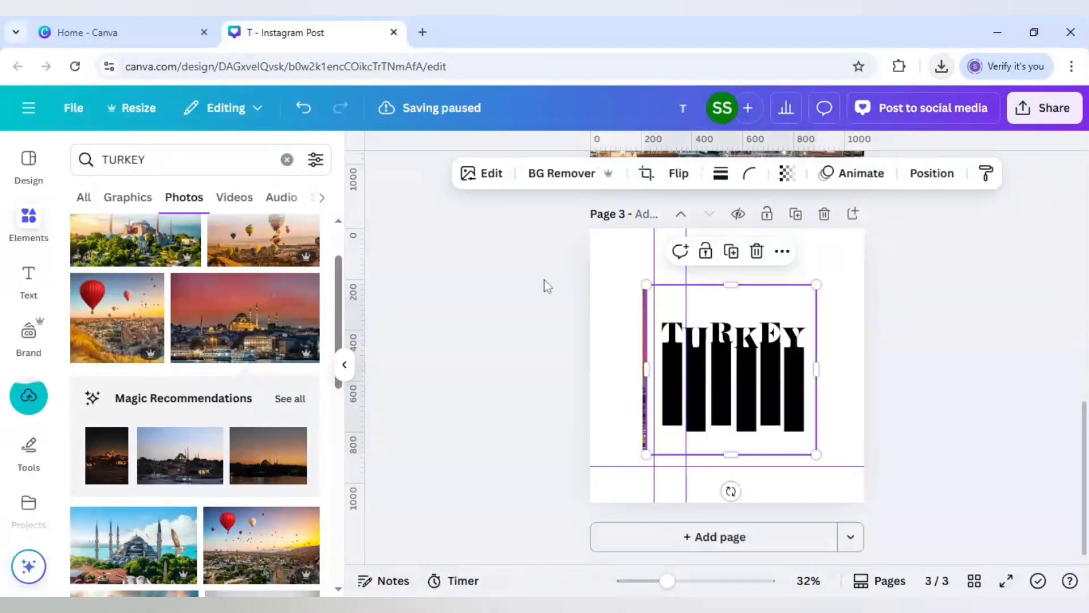
drag(760, 365, 805, 317)
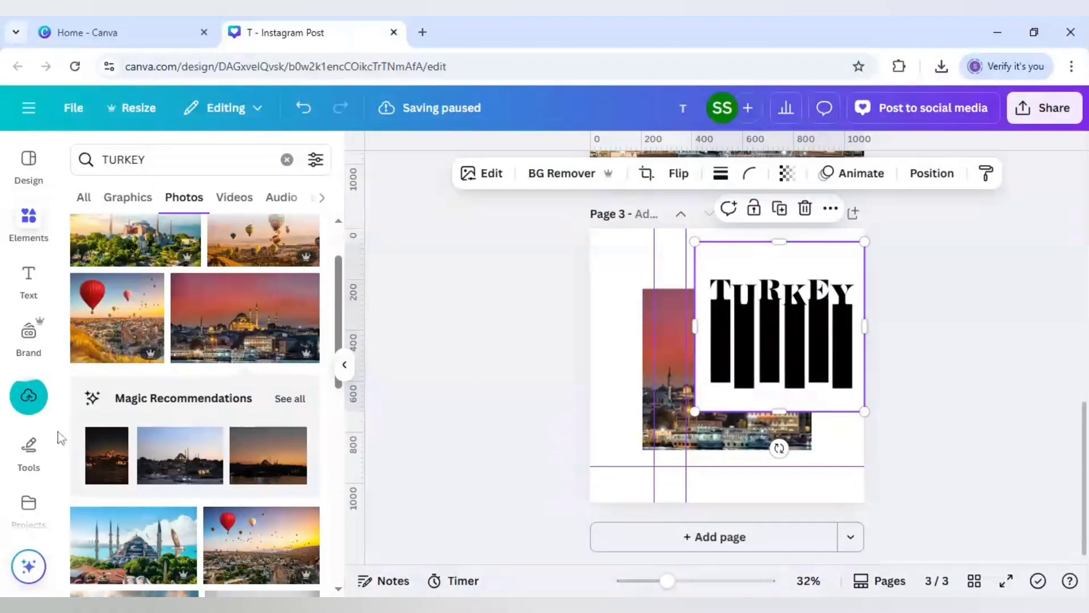
scroll(49, 438, down, 2)
scroll(34, 418, down, 1)
- Find and open the Blend Image app by searching 'blend' in Apps
click(32, 411)
click(197, 161)
text(blend)
key(Return)
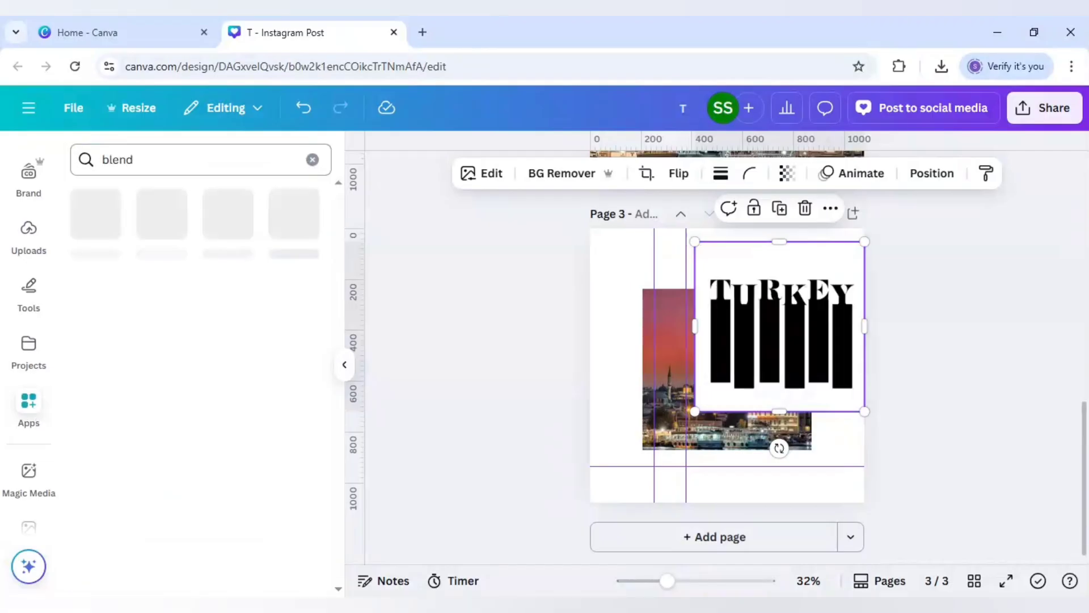
mouse_move(95, 216)
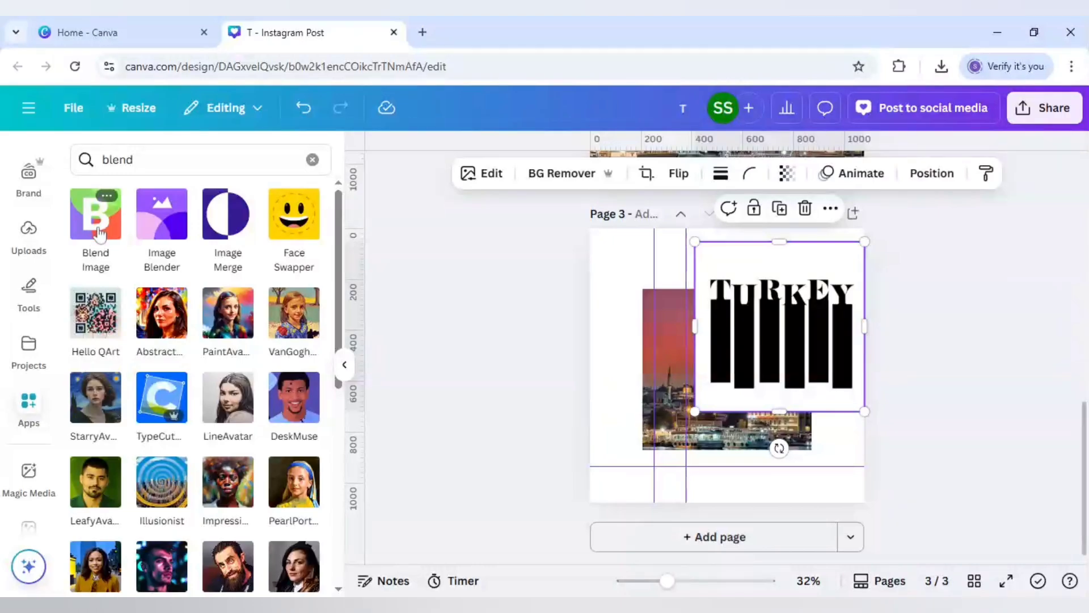
click(96, 226)
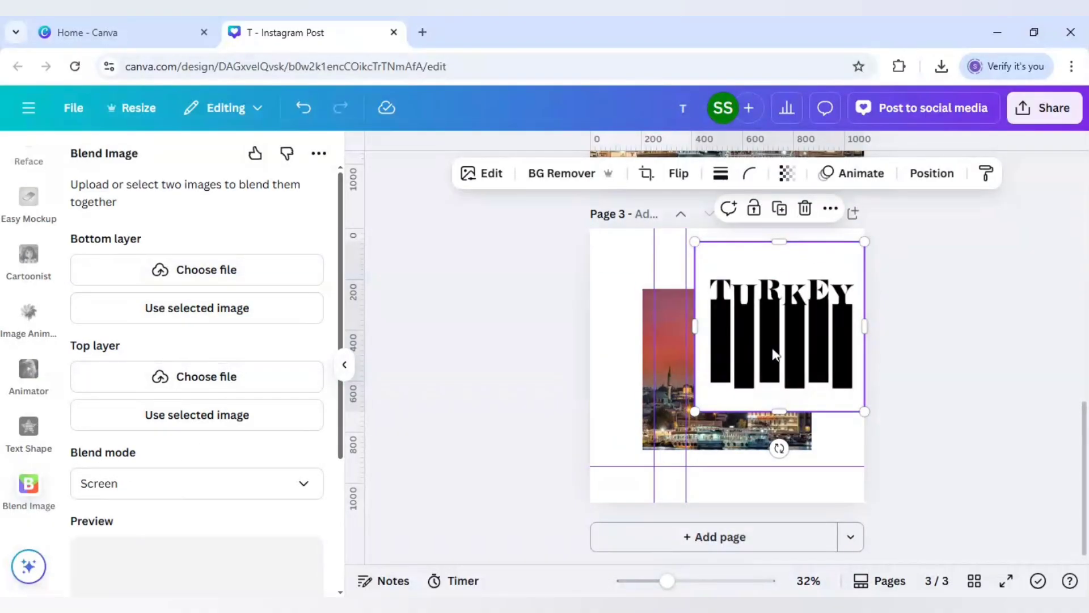
- Blend with TURKEY as bottom layer and mosque photo on top, then add page 4
click(227, 307)
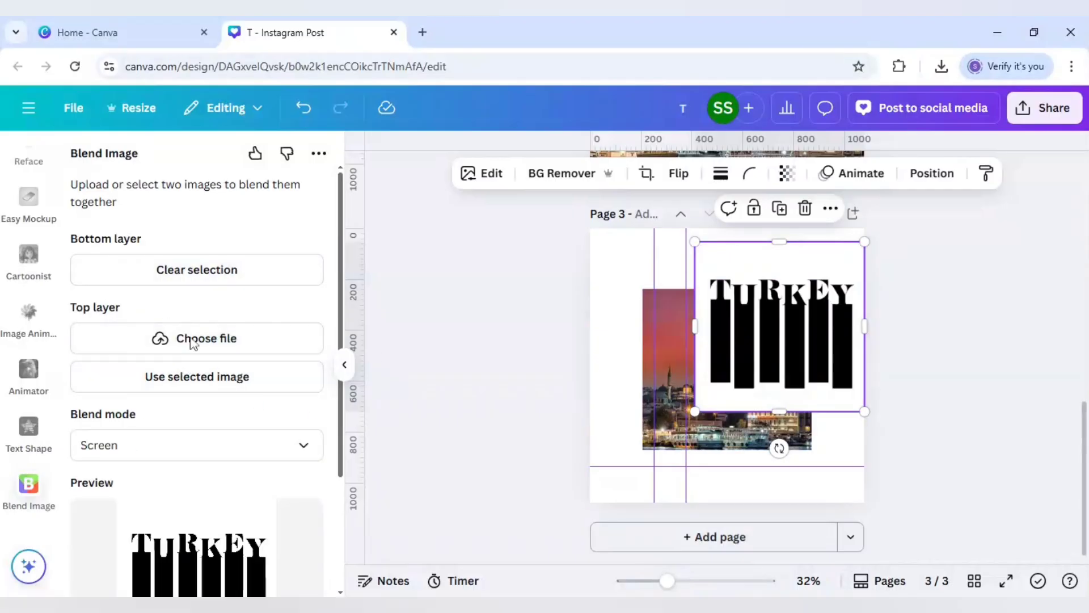
click(668, 366)
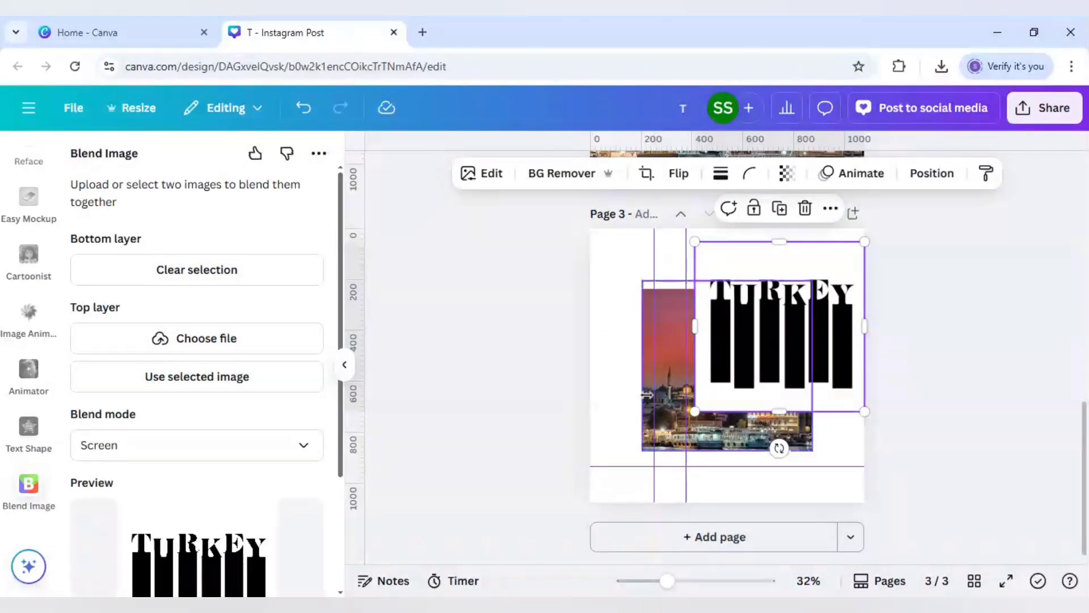
click(276, 377)
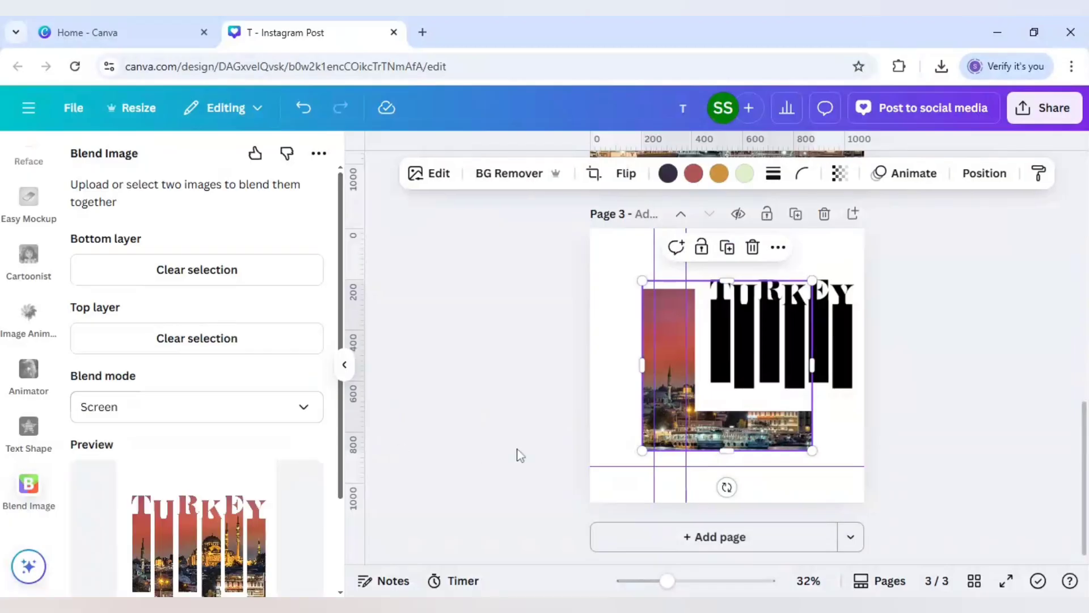
click(684, 537)
scroll(273, 511, down, 1)
scroll(255, 528, down, 2)
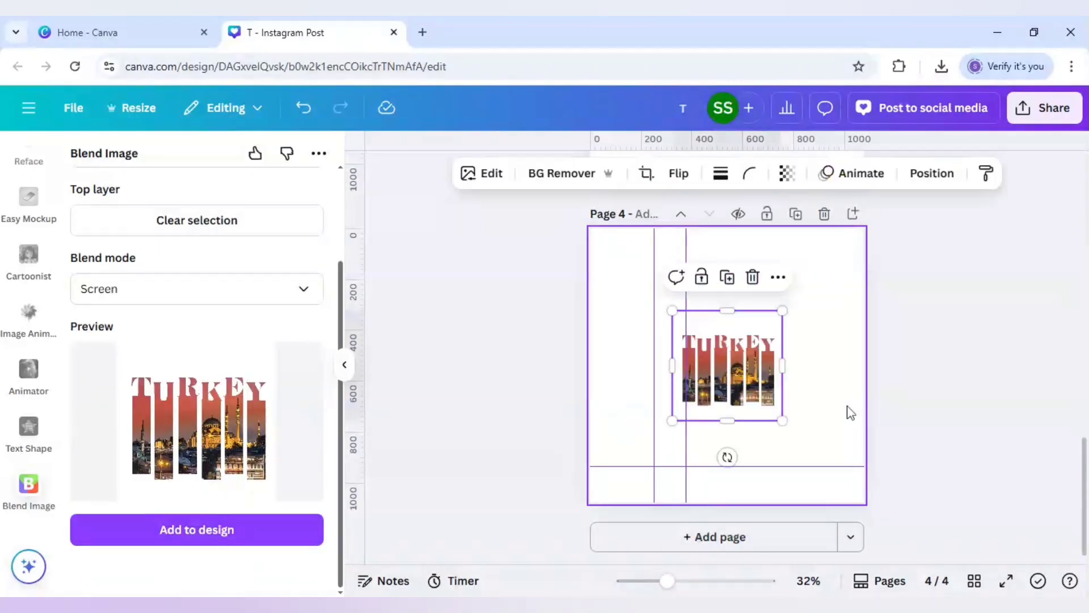
- Move the blended image to page 4's top-left, stretch it to fill the page, remove the guide
mouse_move(760, 387)
mouse_down()
mouse_move(712, 358)
mouse_move(666, 294)
mouse_move(678, 293)
mouse_up()
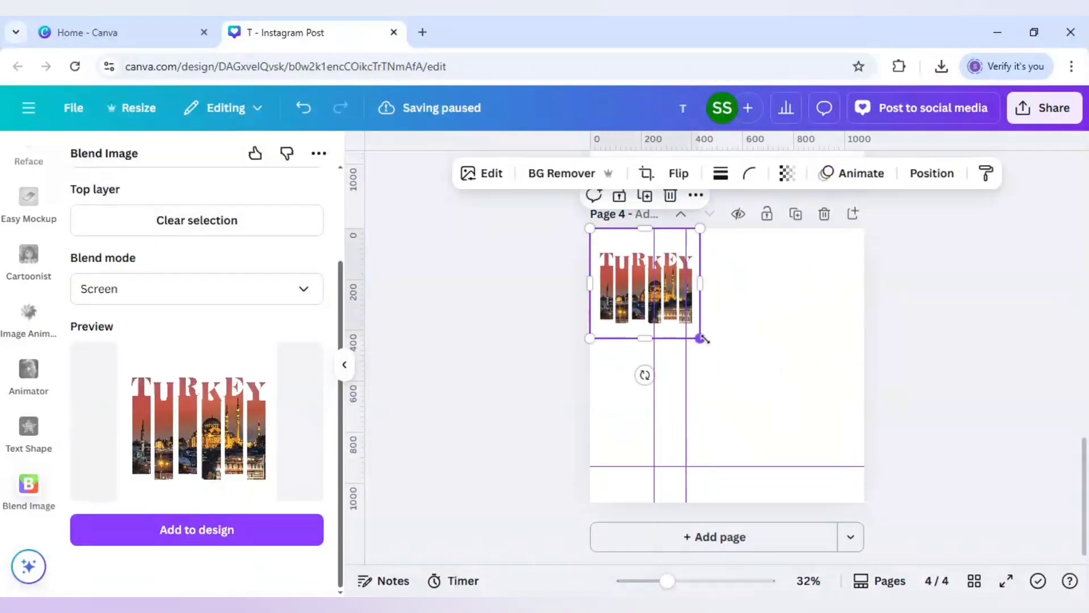
mouse_move(700, 338)
mouse_down()
mouse_move(854, 508)
mouse_move(864, 502)
mouse_up()
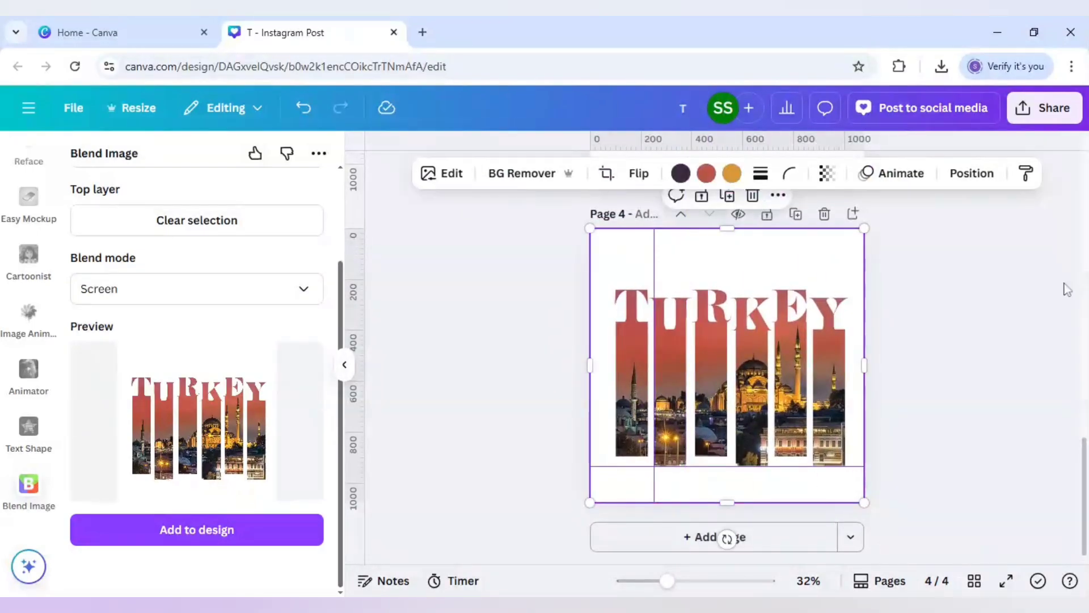
mouse_move(658, 269)
mouse_down()
mouse_move(371, 245)
mouse_move(377, 213)
mouse_up()
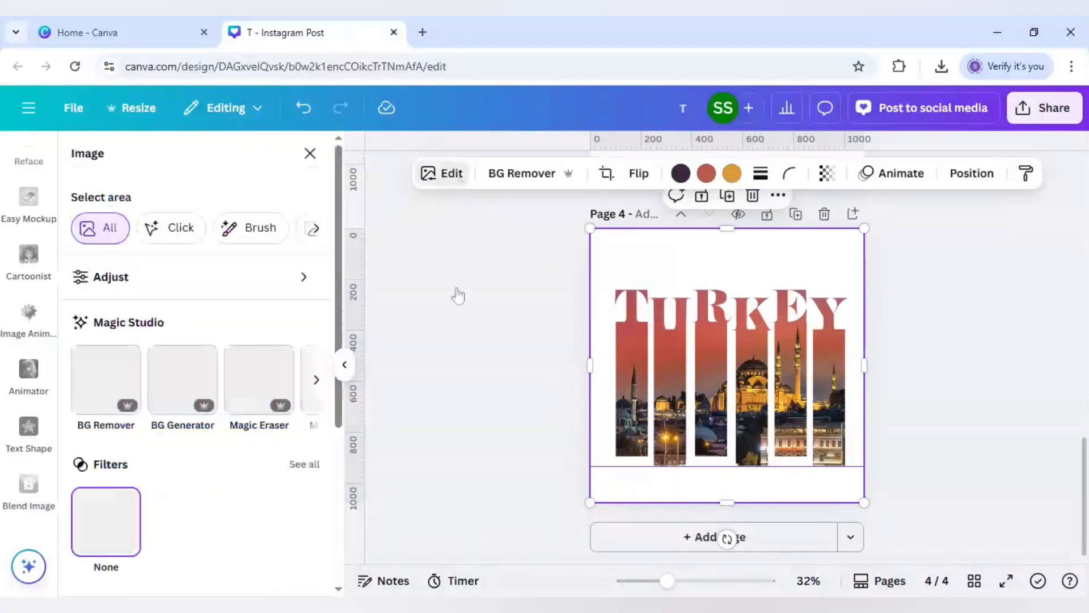
- Set the blended image's highlights to 32, blacks to 27 and saturation to 25
click(186, 288)
scroll(181, 357, down, 3)
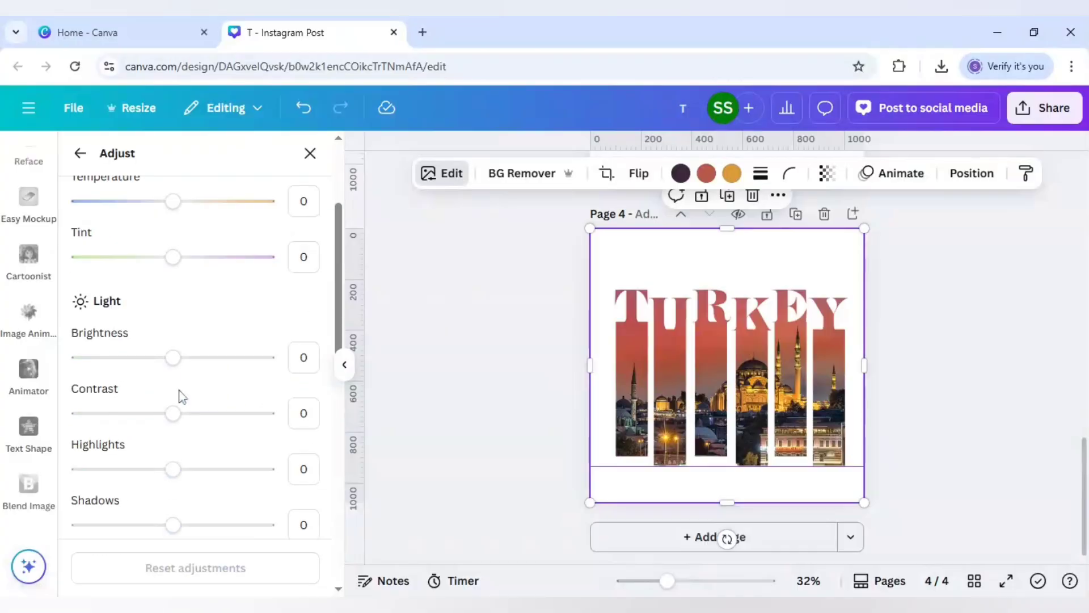
scroll(178, 404, down, 1)
scroll(183, 404, down, 1)
drag(189, 390, 204, 390)
scroll(178, 428, down, 2)
drag(185, 479, 189, 479)
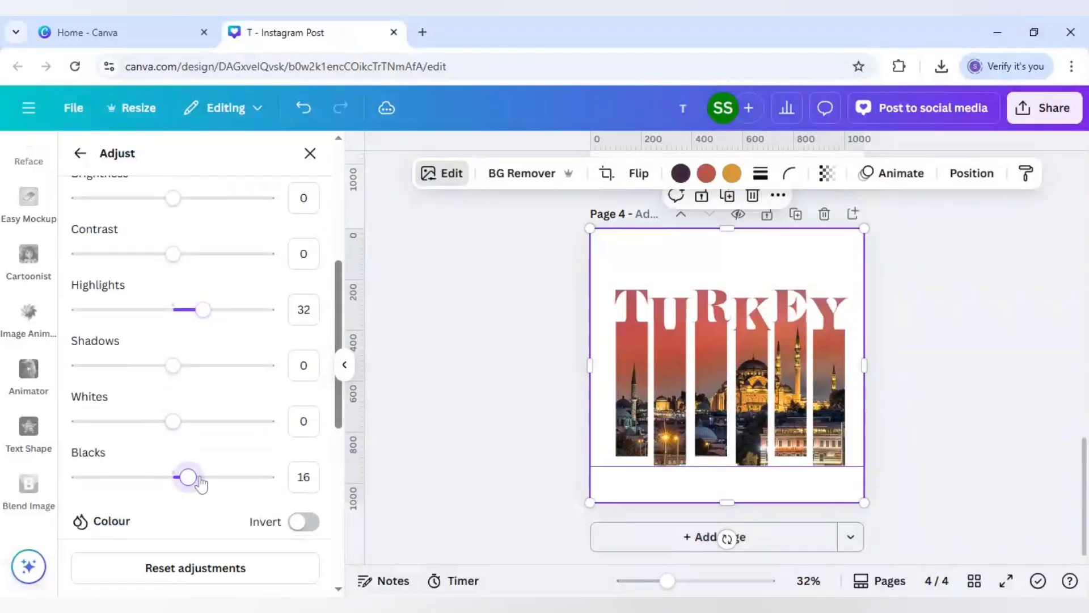
drag(189, 479, 200, 479)
scroll(199, 480, down, 2)
scroll(199, 480, down, 2)
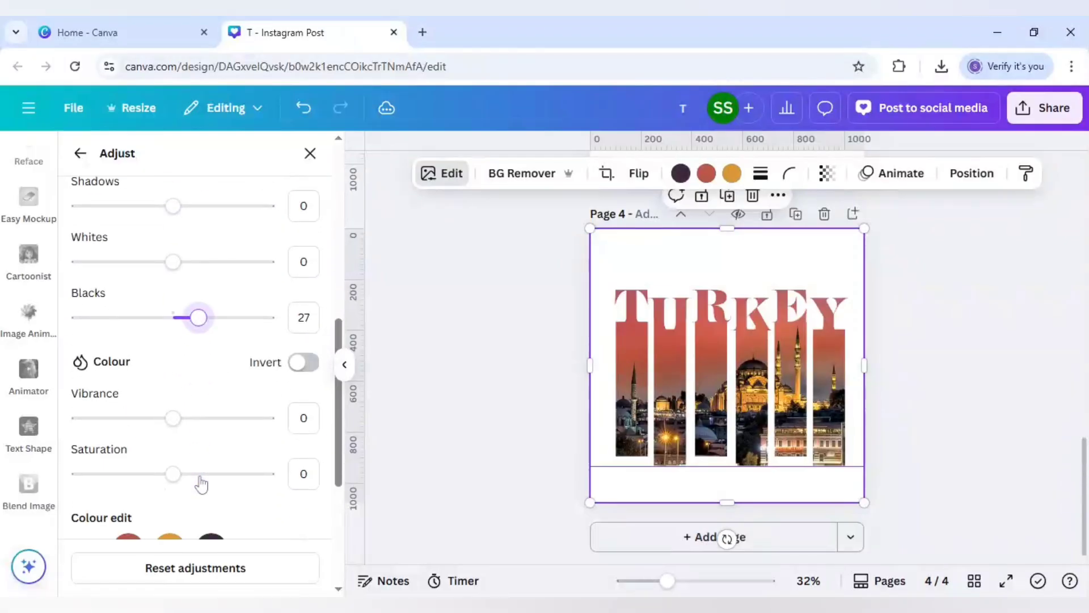
click(198, 474)
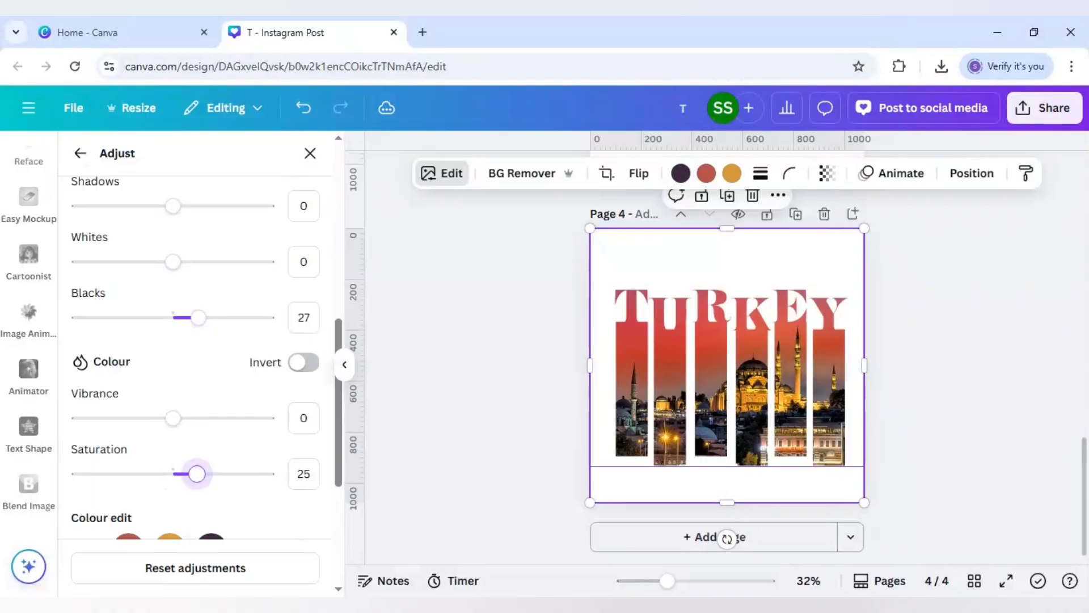
scroll(197, 474, down, 2)
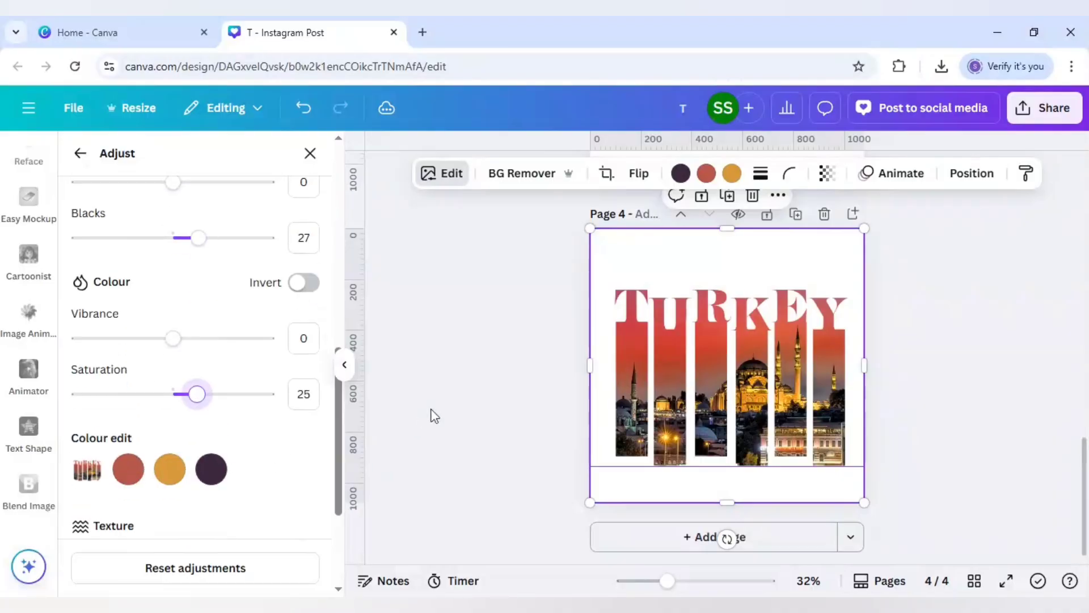
- Deselect the blended image and close the Adjust panel
key(Escape)
click(450, 412)
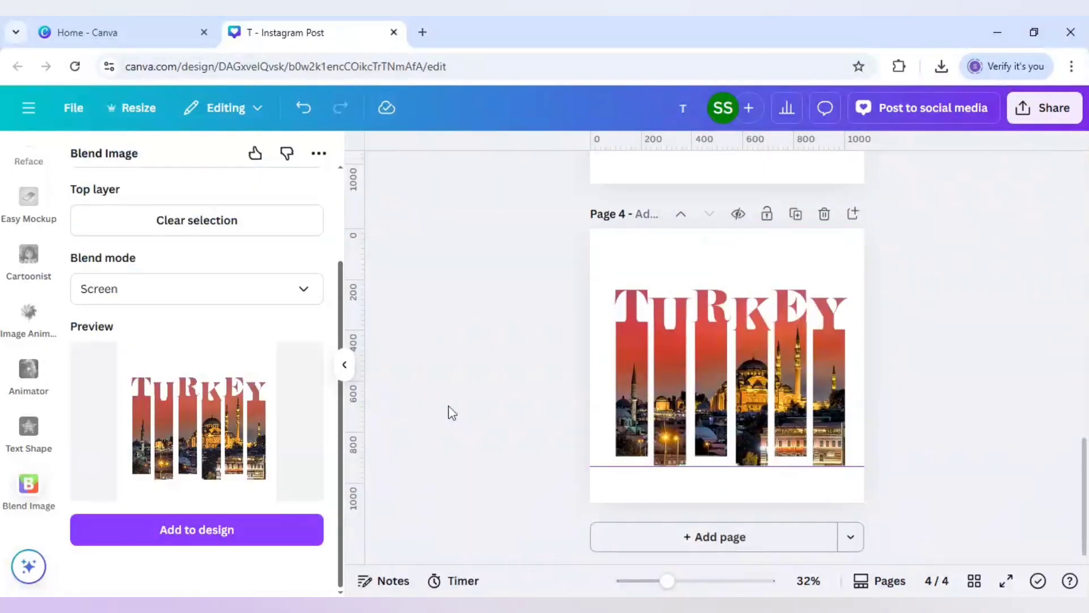